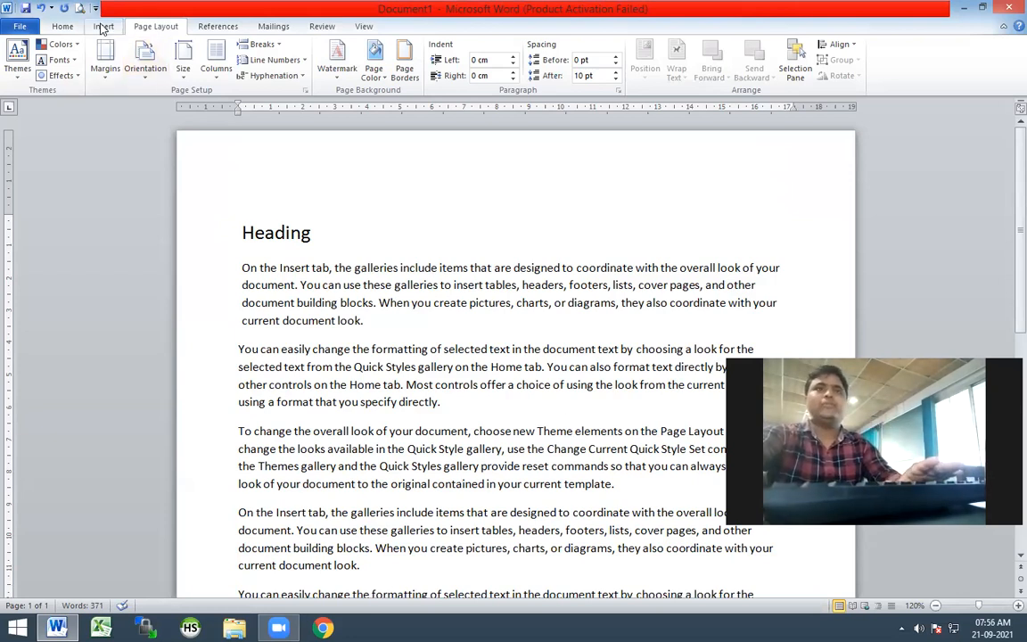
left_click(102, 26)
left_click(62, 26)
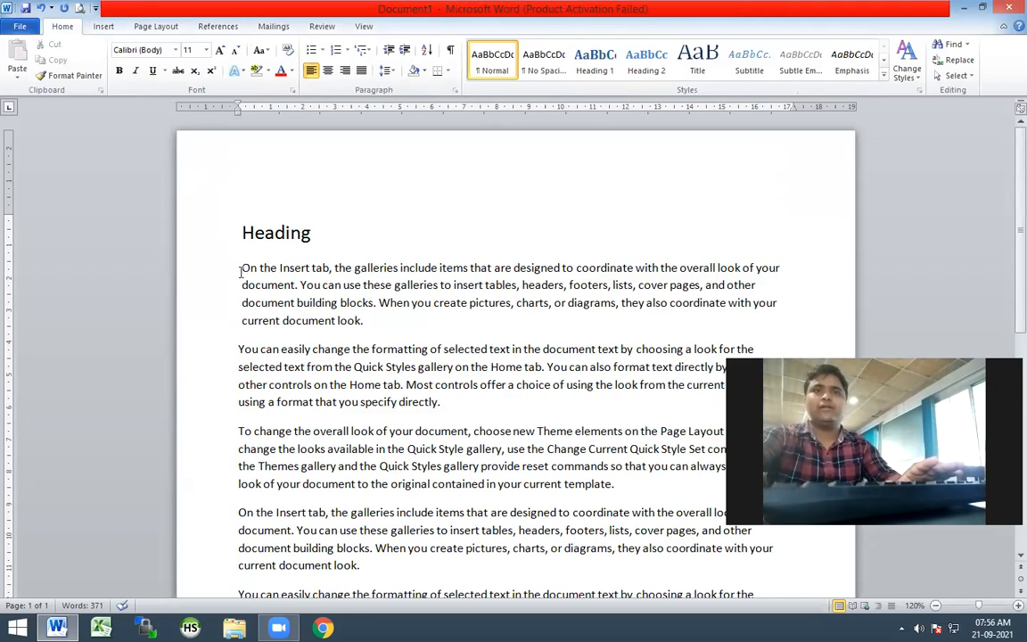
left_click_drag(241, 267, 374, 303)
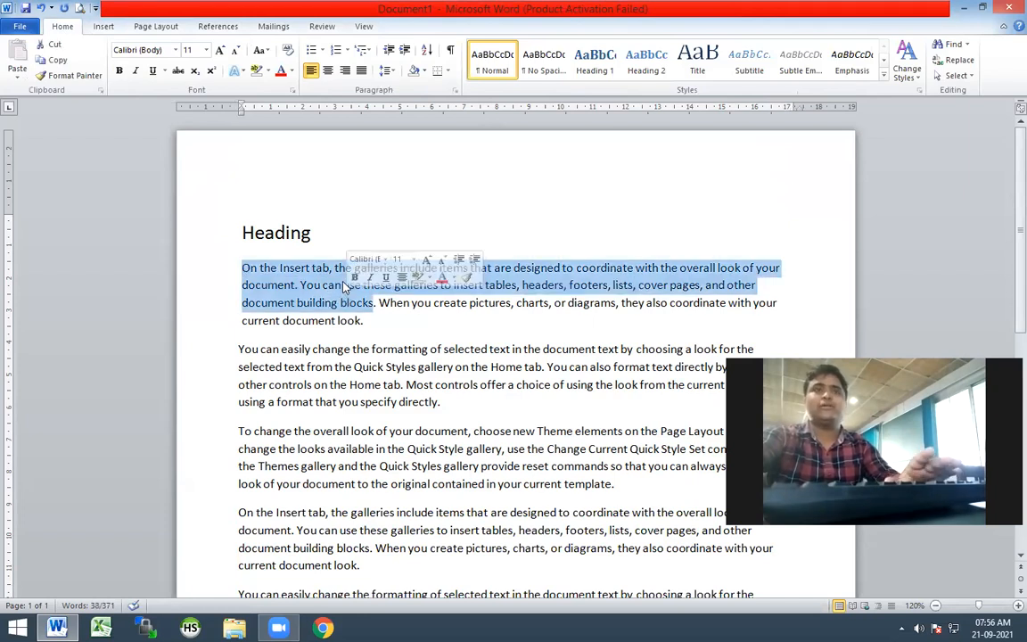
left_click_drag(411, 366, 404, 365)
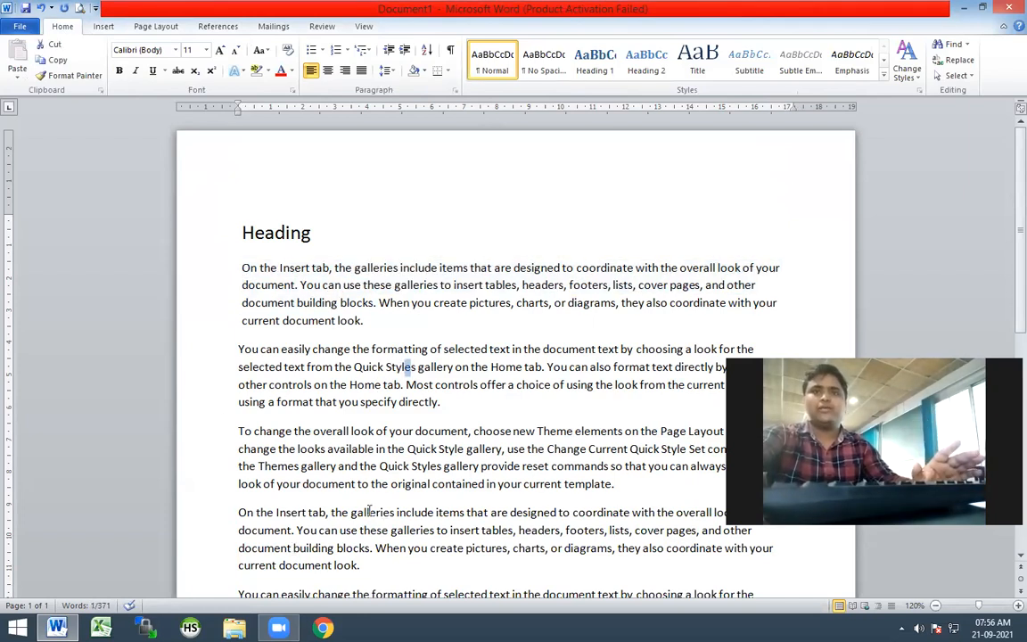
left_click(451, 419)
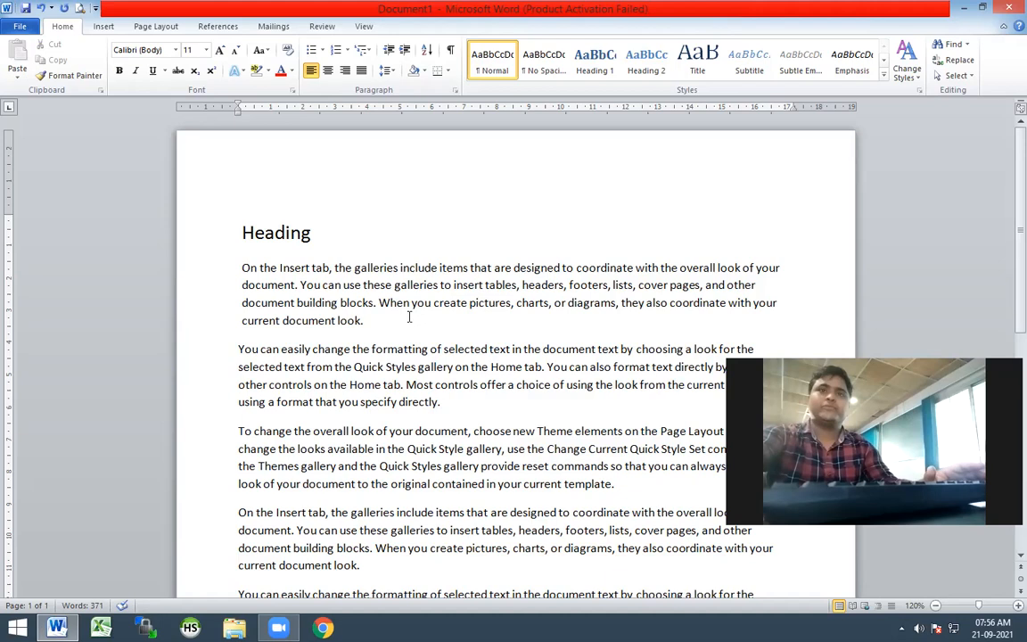
Start a custom text watermark for the document with English (India) as its language
left_click(154, 27)
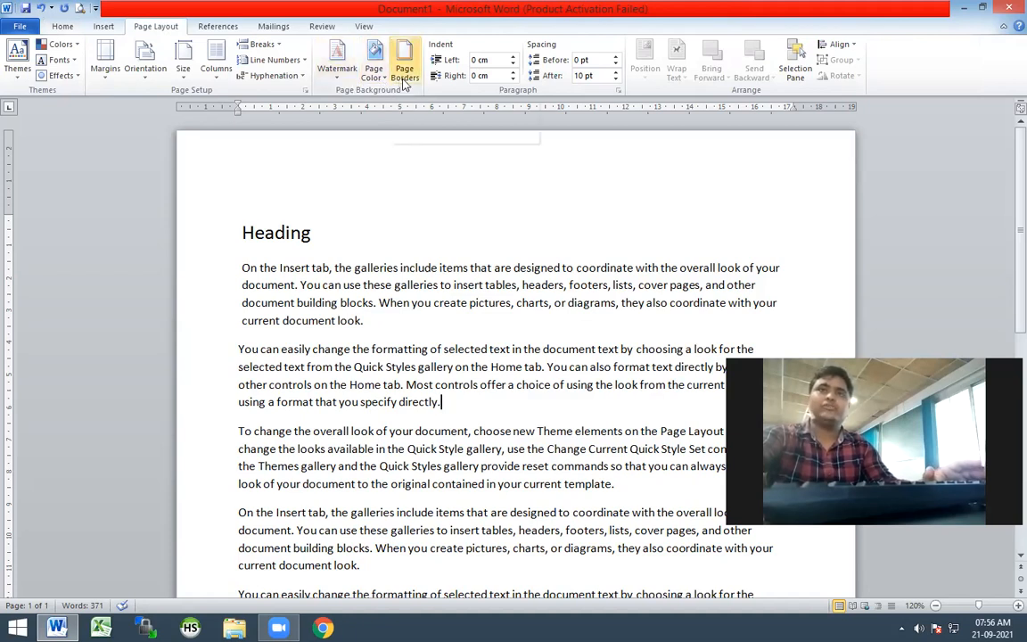
left_click(339, 79)
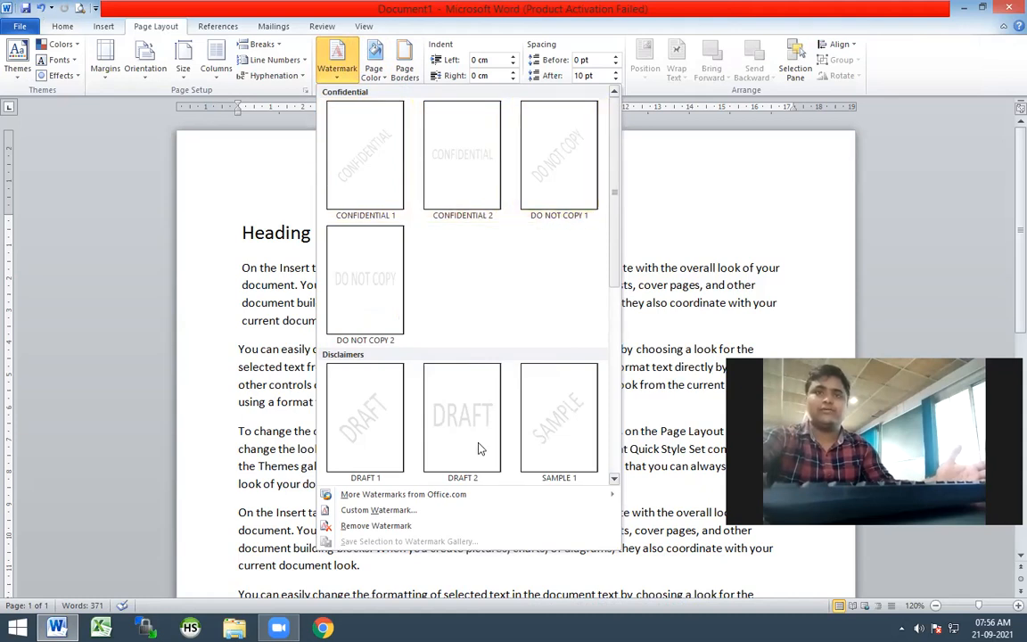
left_click(386, 514)
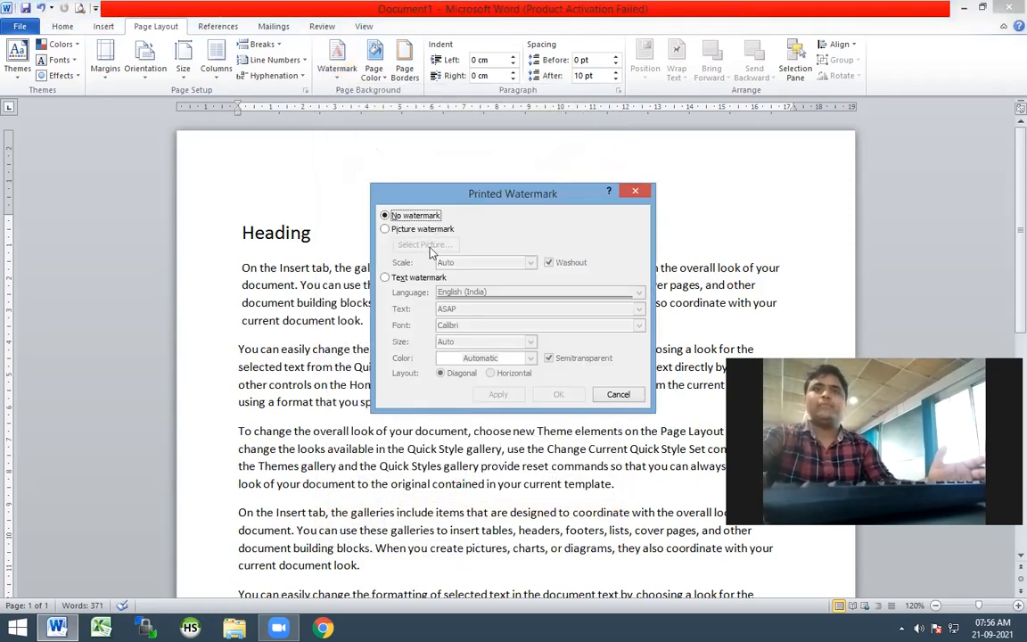
left_click(385, 278)
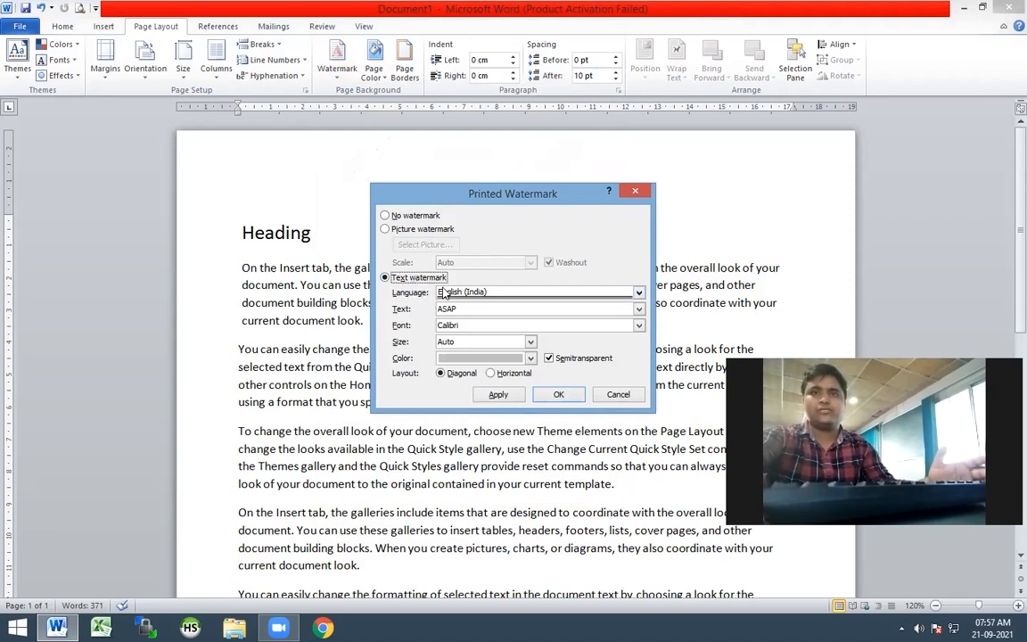
left_click(640, 293)
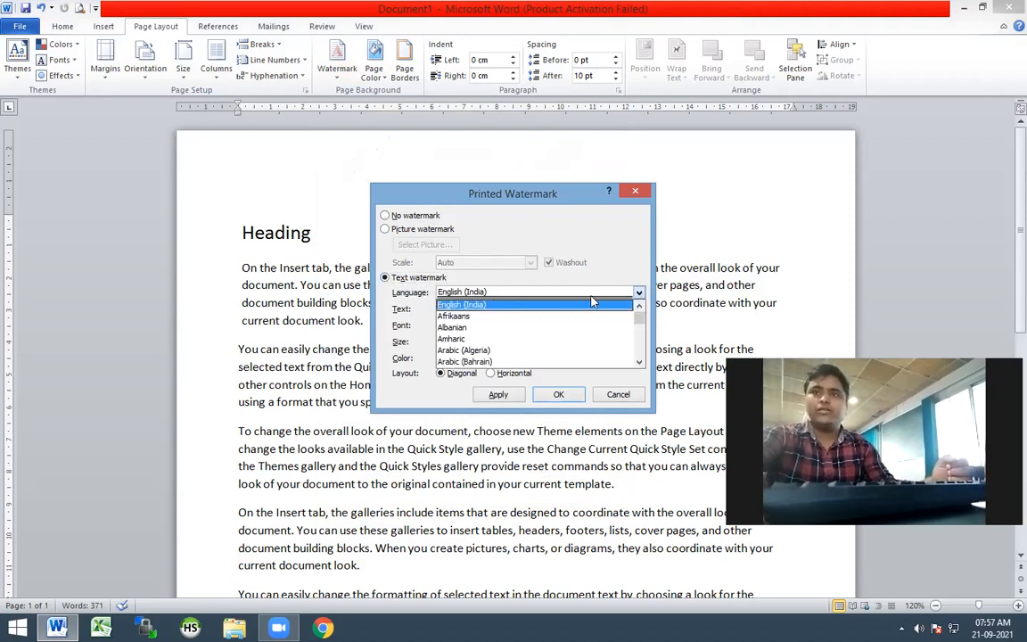
left_click(474, 307)
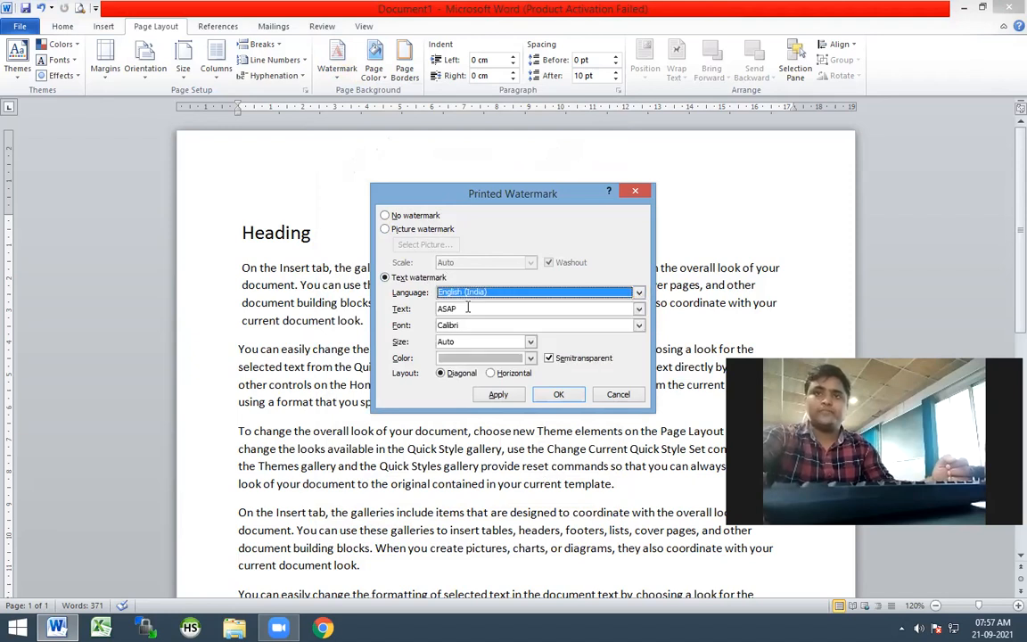
Replace the default watermark text with gyan4it.com
left_click(630, 308)
key("ctrl+a")
key("BackSpace")
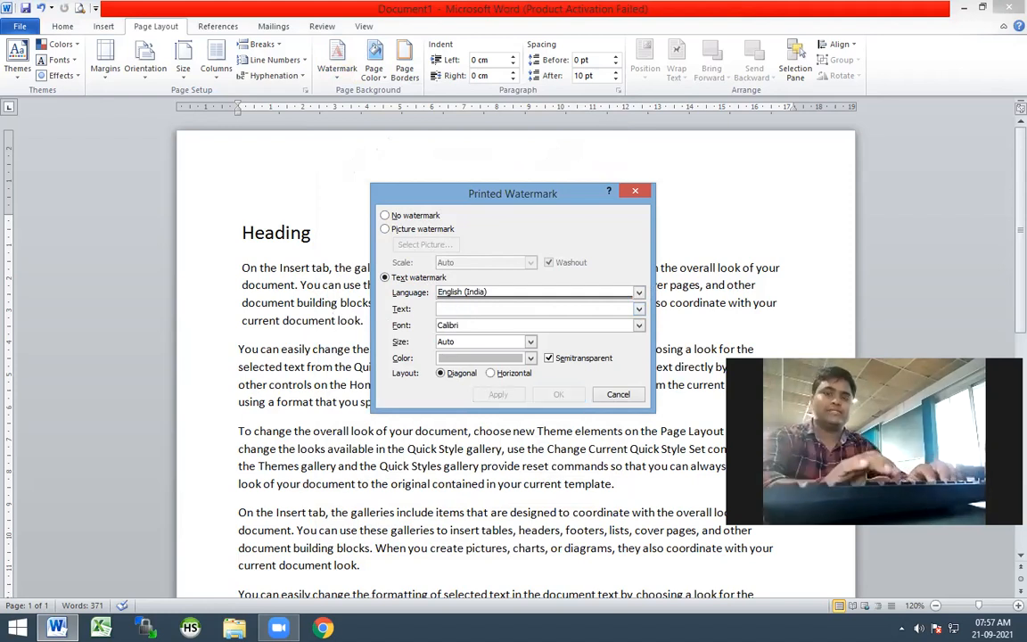
type("gyan4it.com")
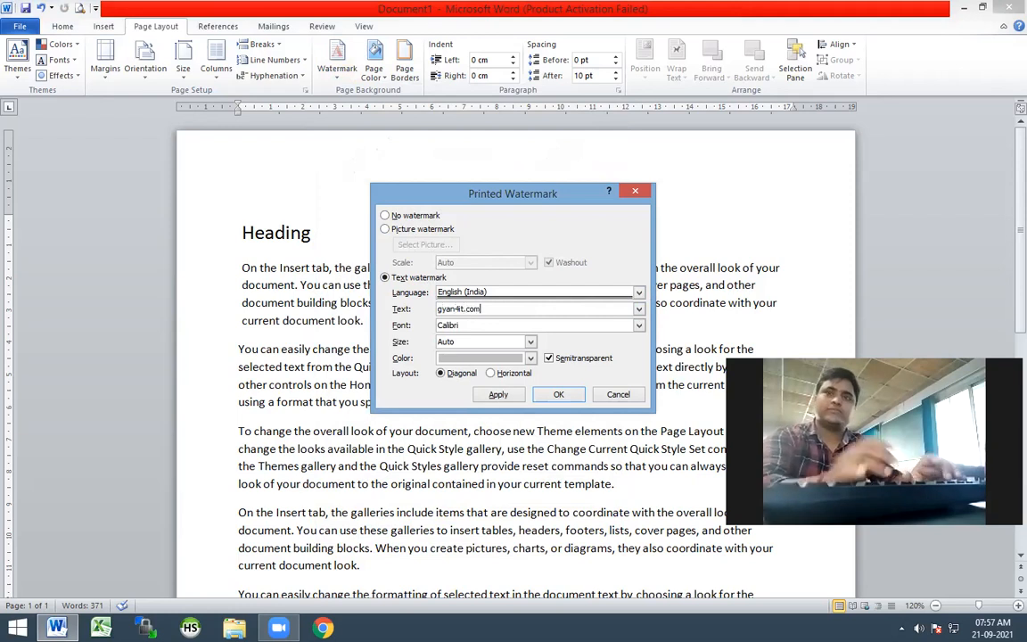
Set the watermark font to Calisto MT and apply the watermark to the document
left_click(638, 326)
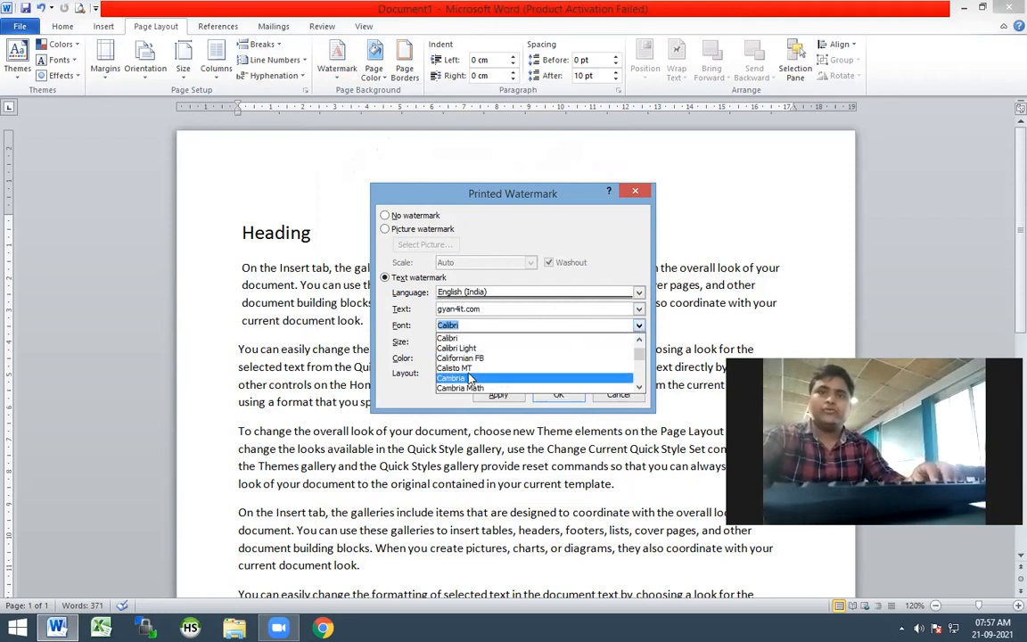
left_click(461, 369)
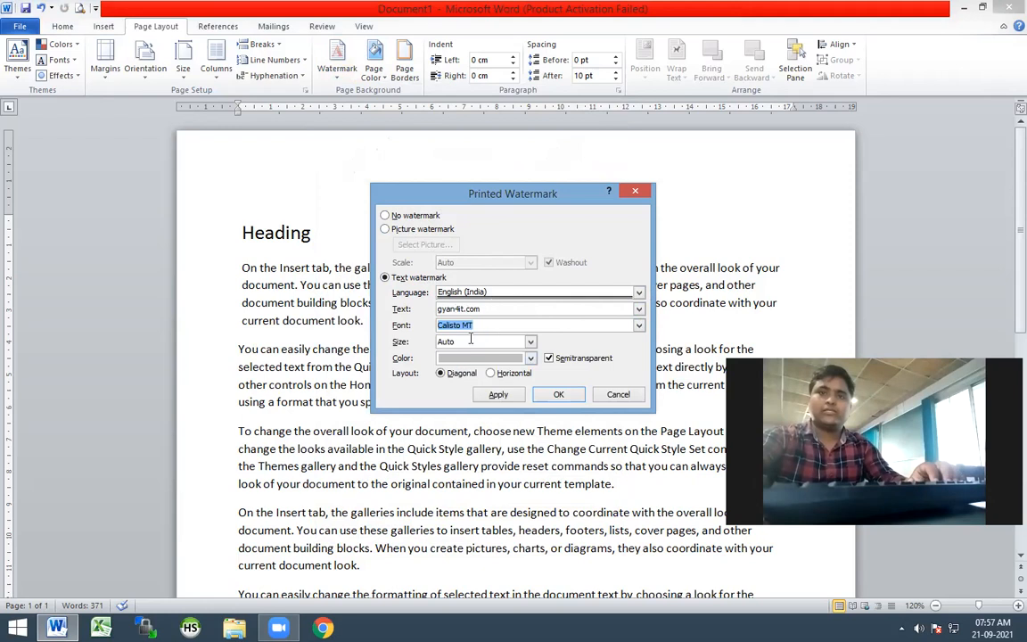
left_click(531, 341)
left_click(531, 342)
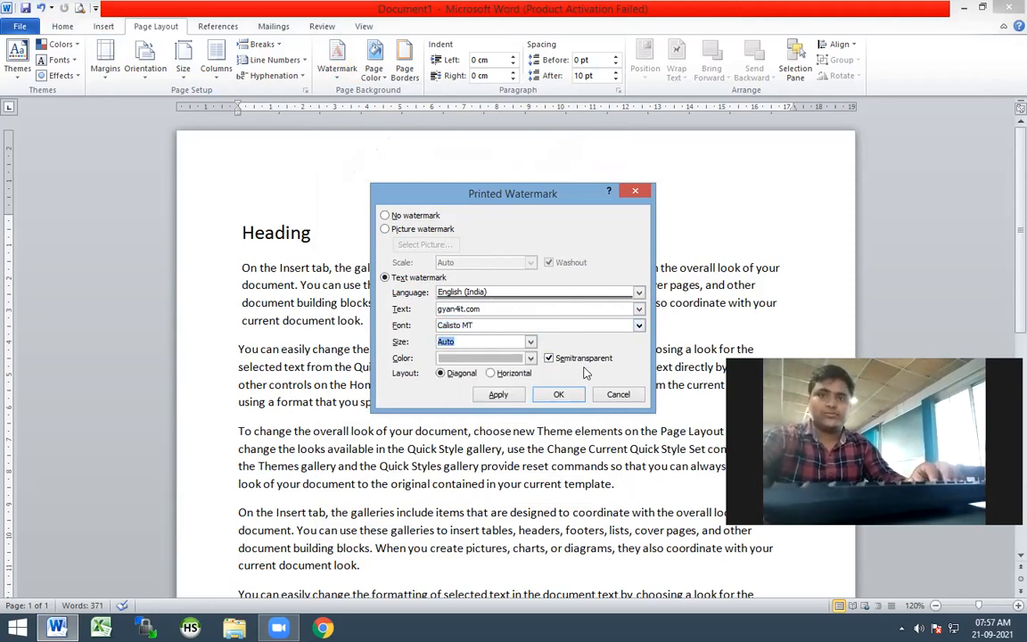
left_click(513, 402)
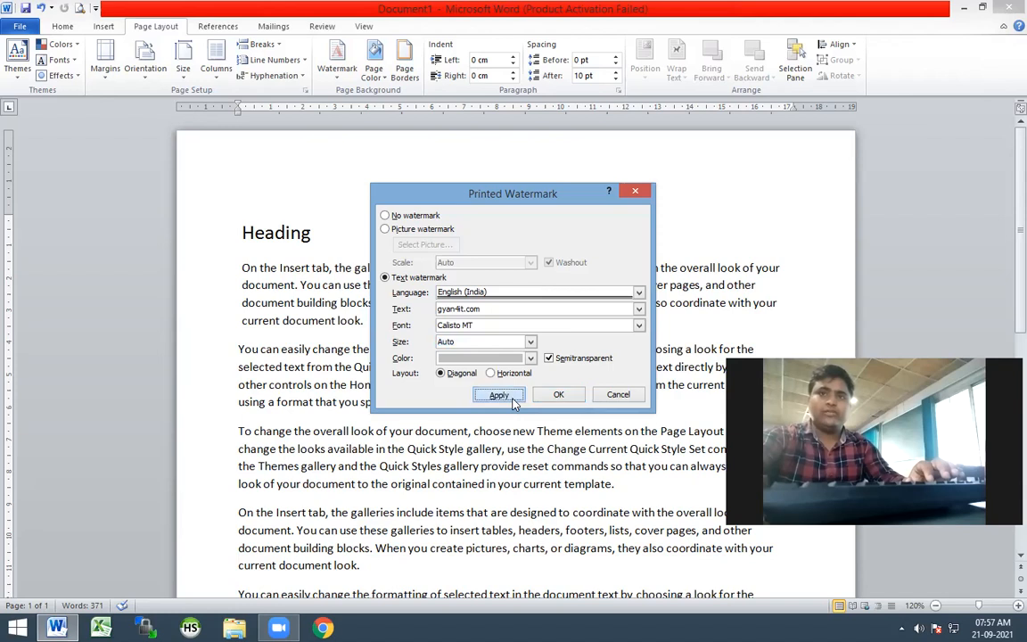
left_click(615, 395)
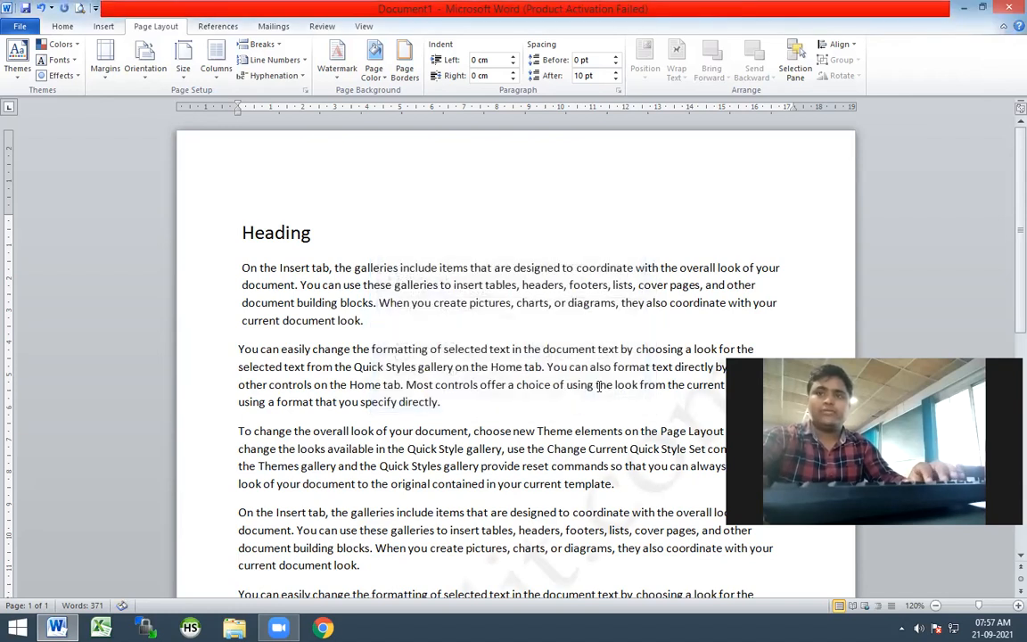
Change the custom watermark's layout to horizontal and apply it to the page
scroll(364, 416, "down", 5)
scroll(364, 416, "down", 2)
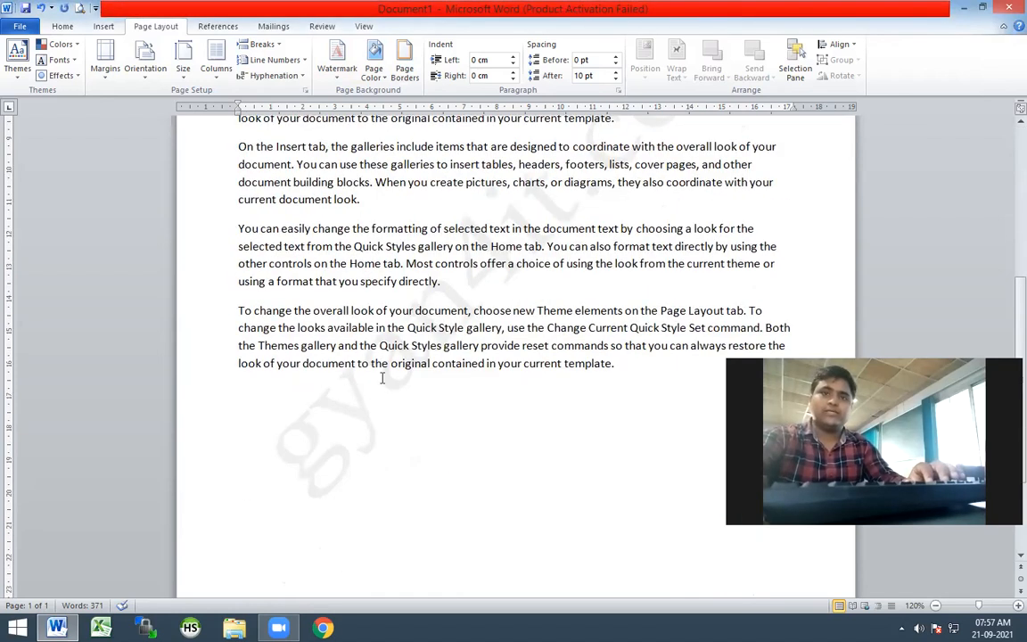
scroll(418, 407, "up", 8)
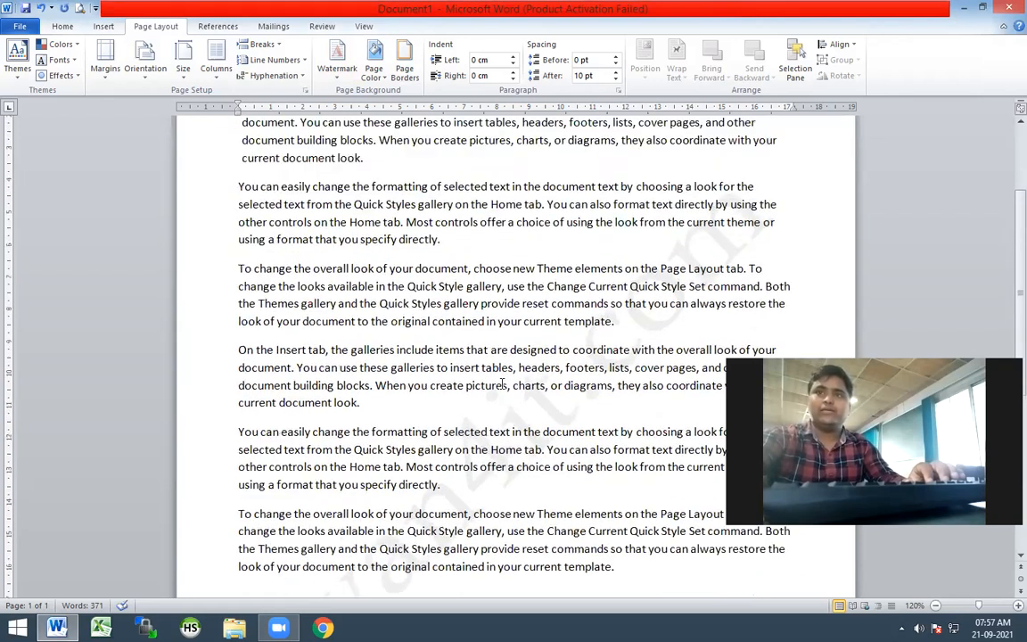
left_click(337, 62)
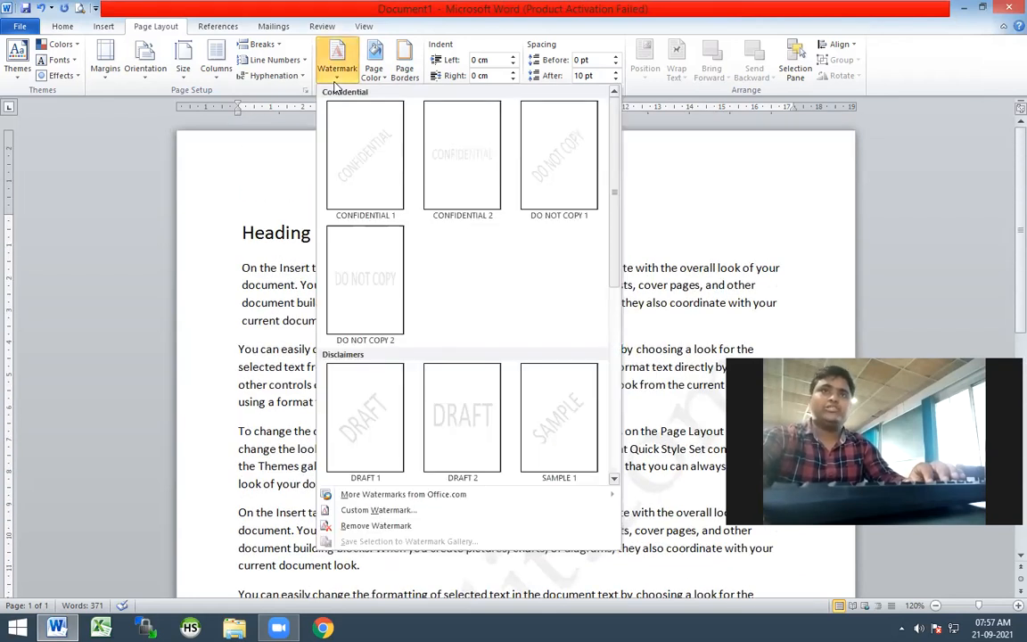
left_click(379, 510)
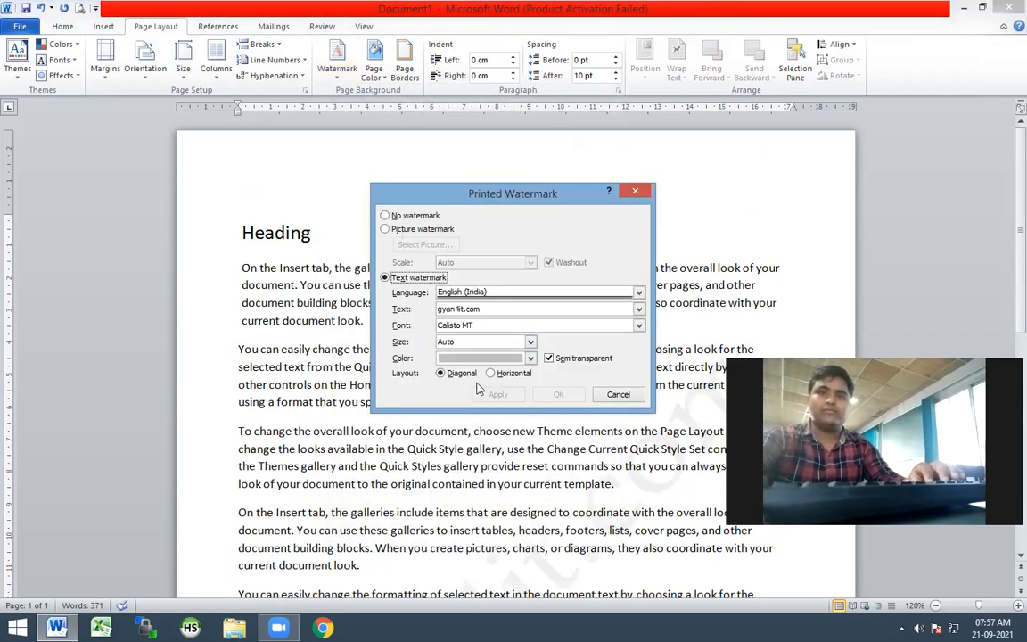
left_click(493, 374)
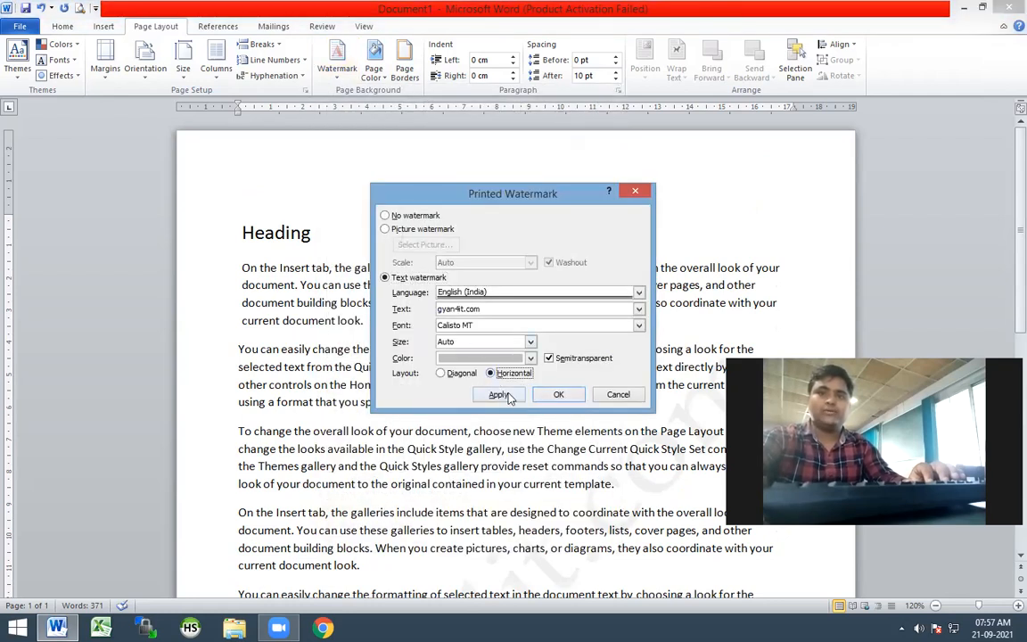
left_click(496, 394)
left_click(618, 395)
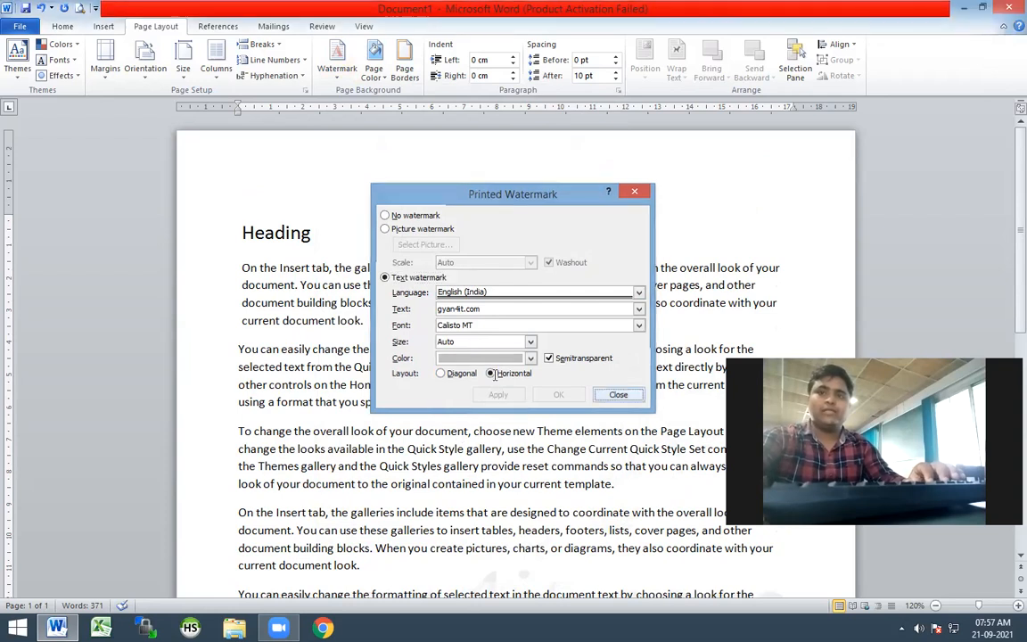
Recolour the gyan4it.com watermark with a blue theme colour and apply the change
scroll(256, 455, "down", 3)
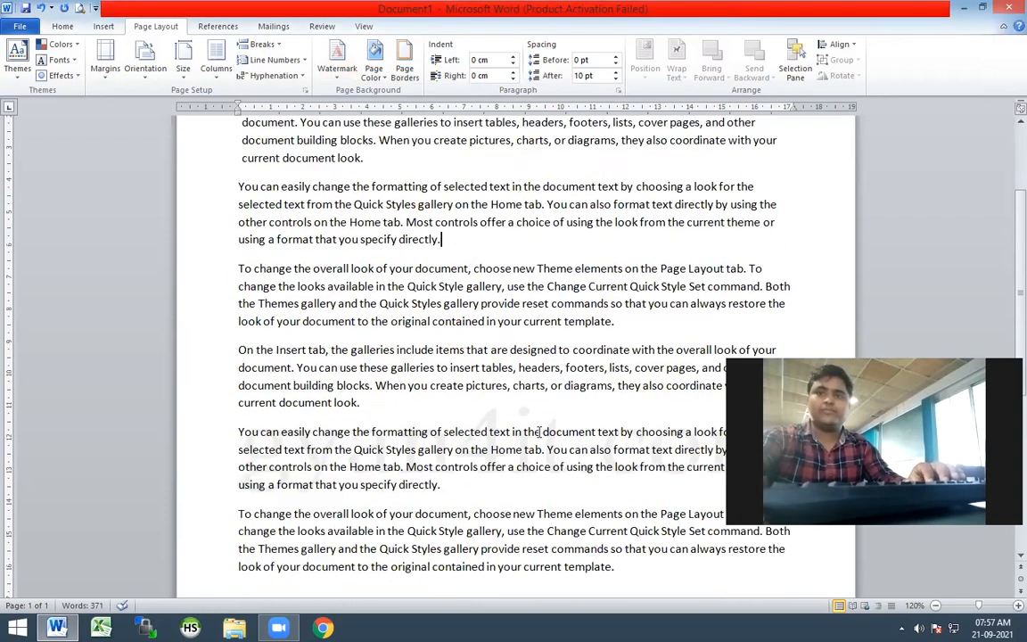
scroll(502, 452, "up", 3)
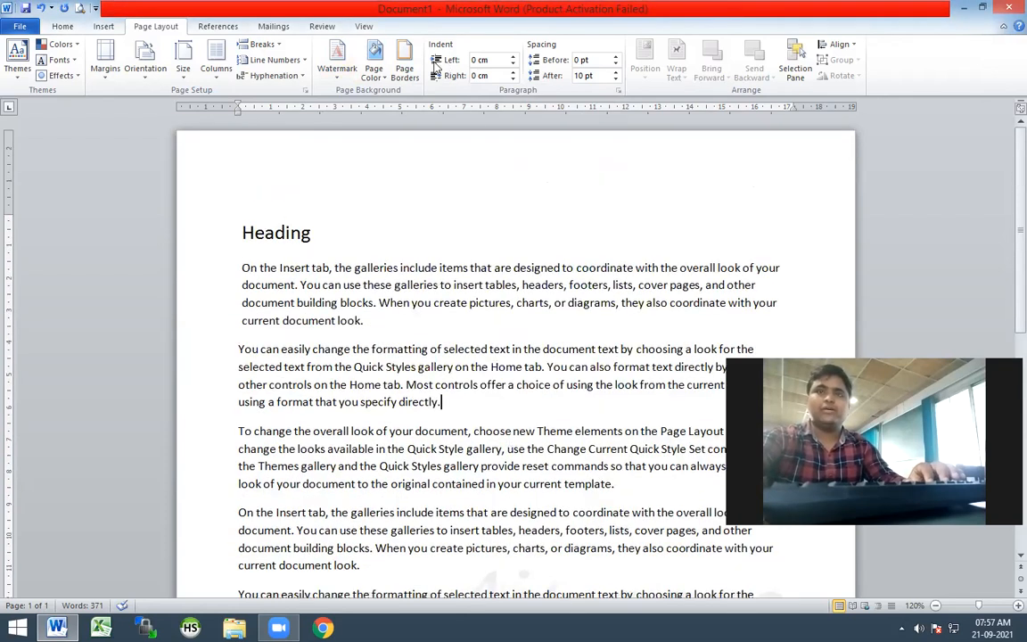
left_click(335, 80)
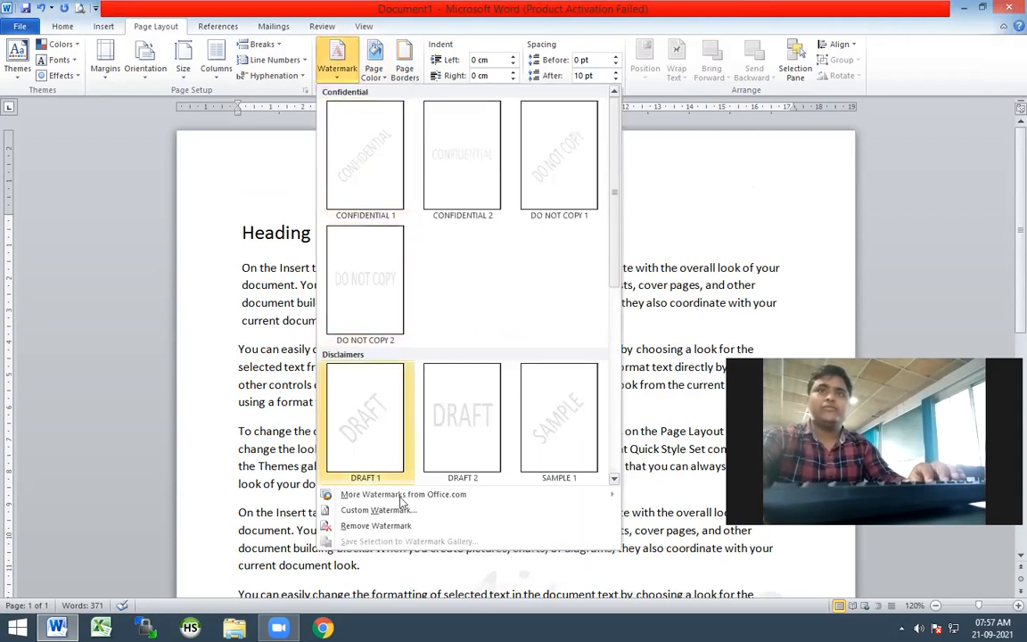
left_click(384, 513)
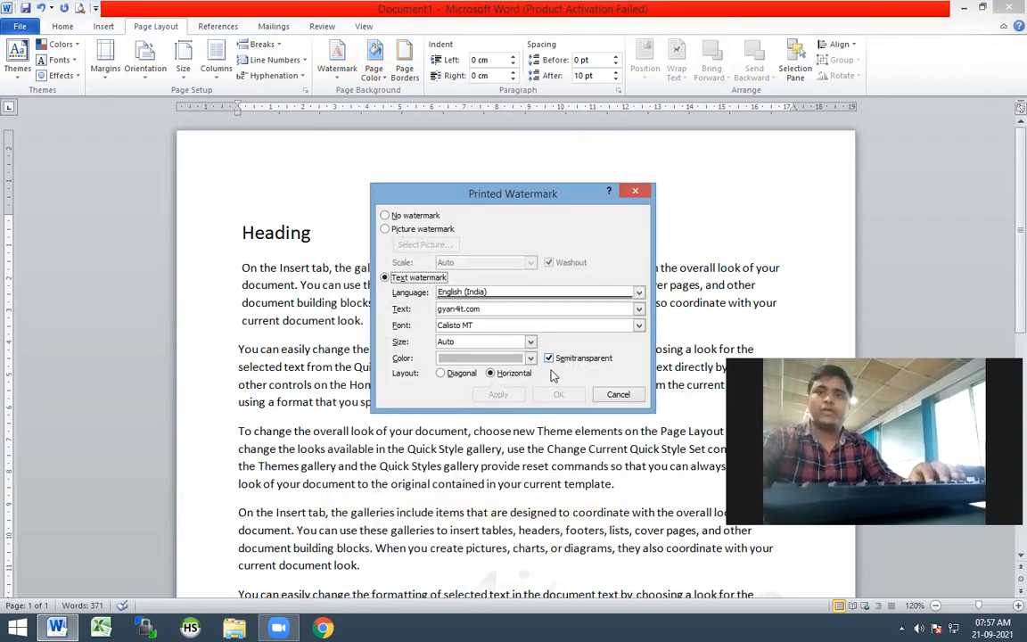
left_click(531, 359)
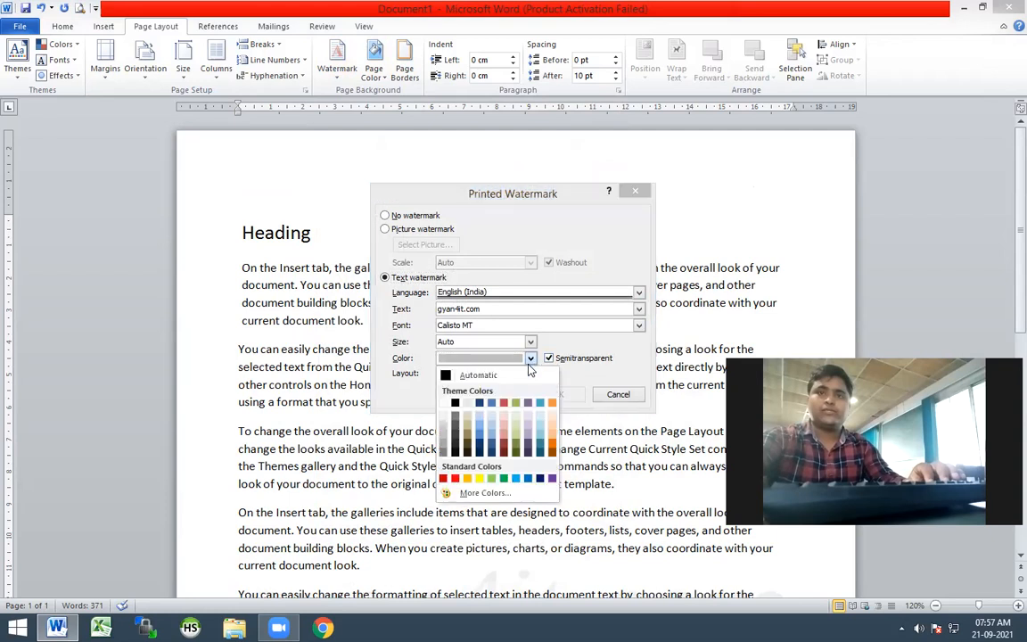
left_click(494, 403)
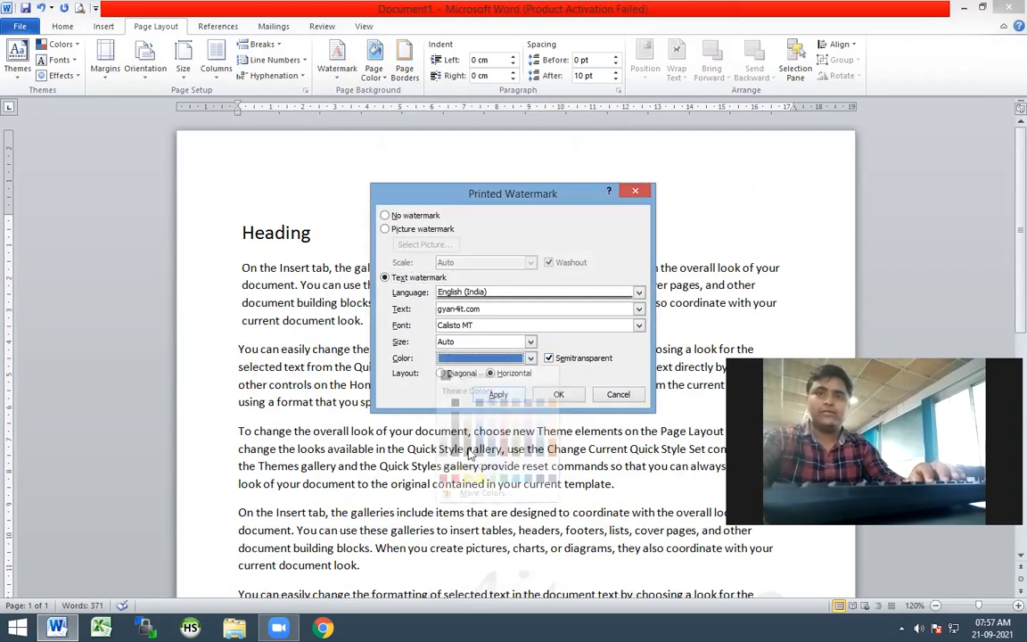
left_click(497, 394)
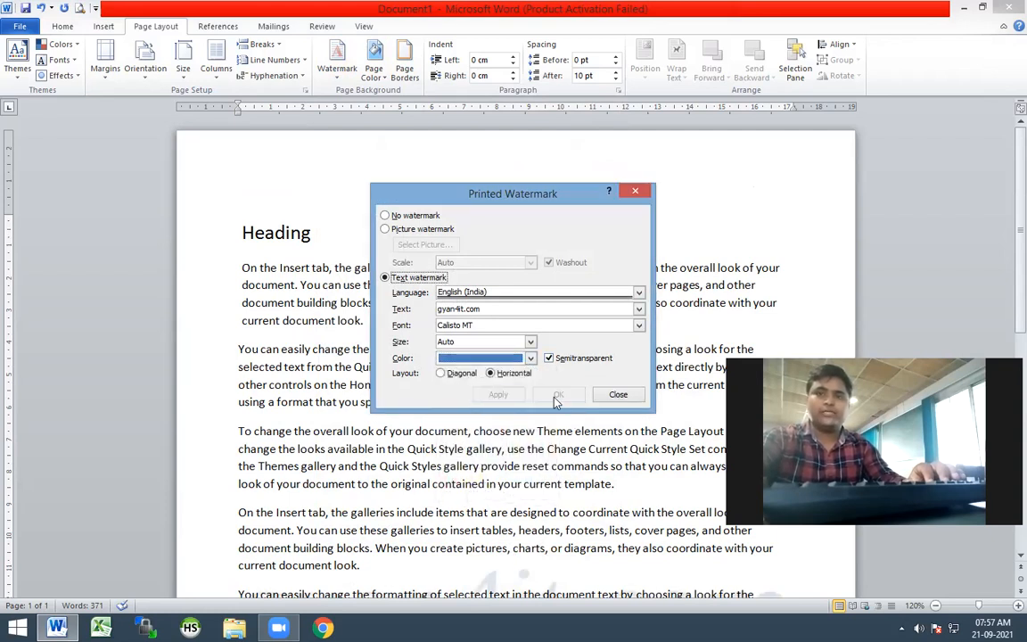
Set the watermark's layout to diagonal, apply it and close the watermark settings
left_click(460, 374)
left_click(505, 398)
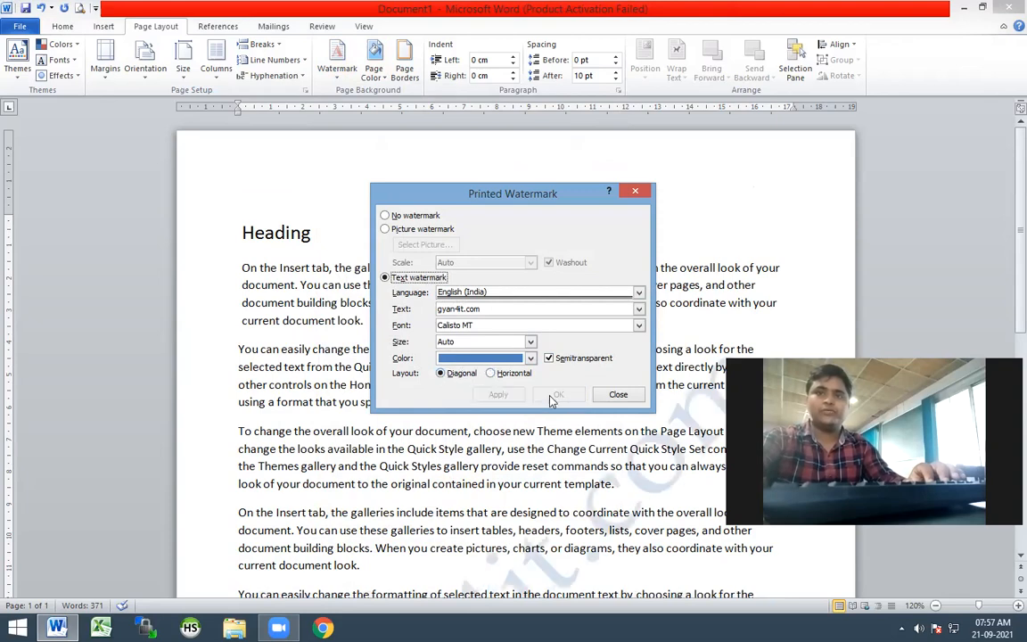
left_click(615, 399)
Examine how the watermark sits behind the text over the whole page, zoomed out to 60%
scroll(477, 363, "down", 8)
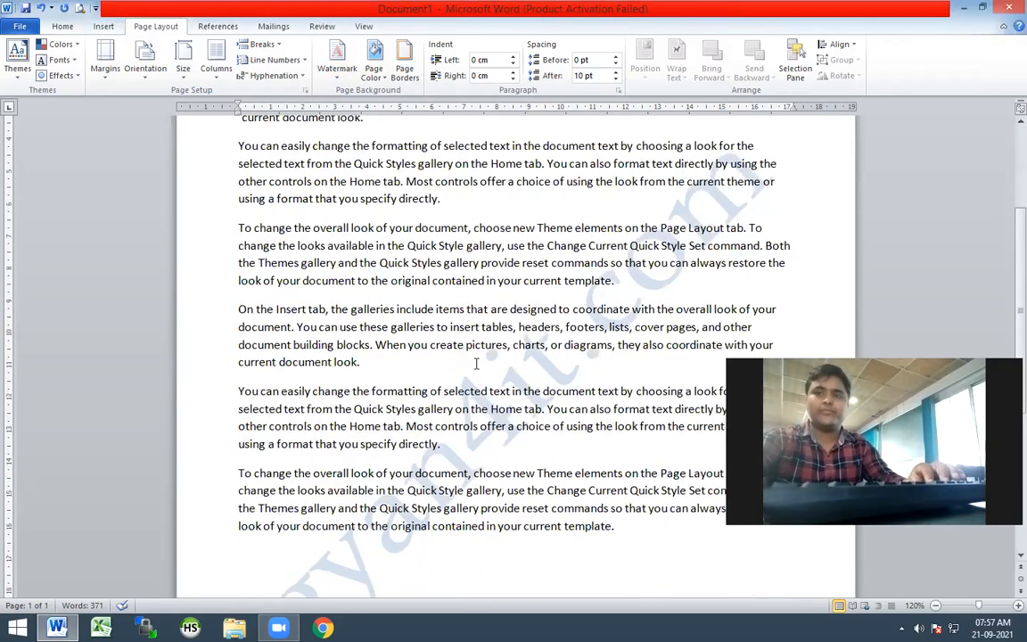
scroll(476, 364, "up", 10)
scroll(476, 364, "down", 10)
scroll(476, 363, "up", 2)
scroll(486, 357, "up", 5)
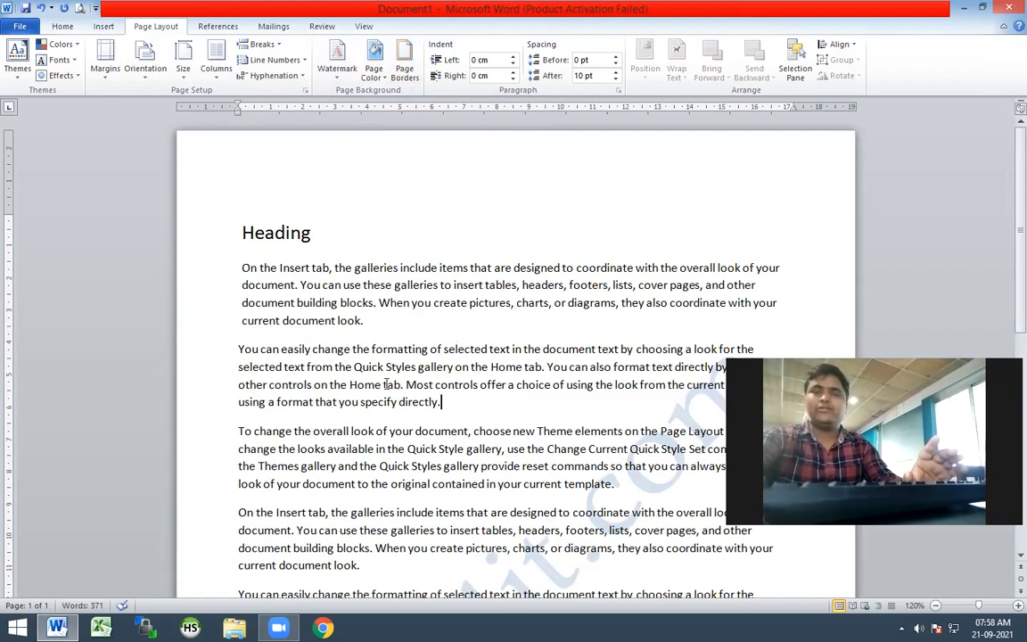
scroll(385, 387, "down", 2, "ctrl")
scroll(386, 387, "down", 4, "ctrl")
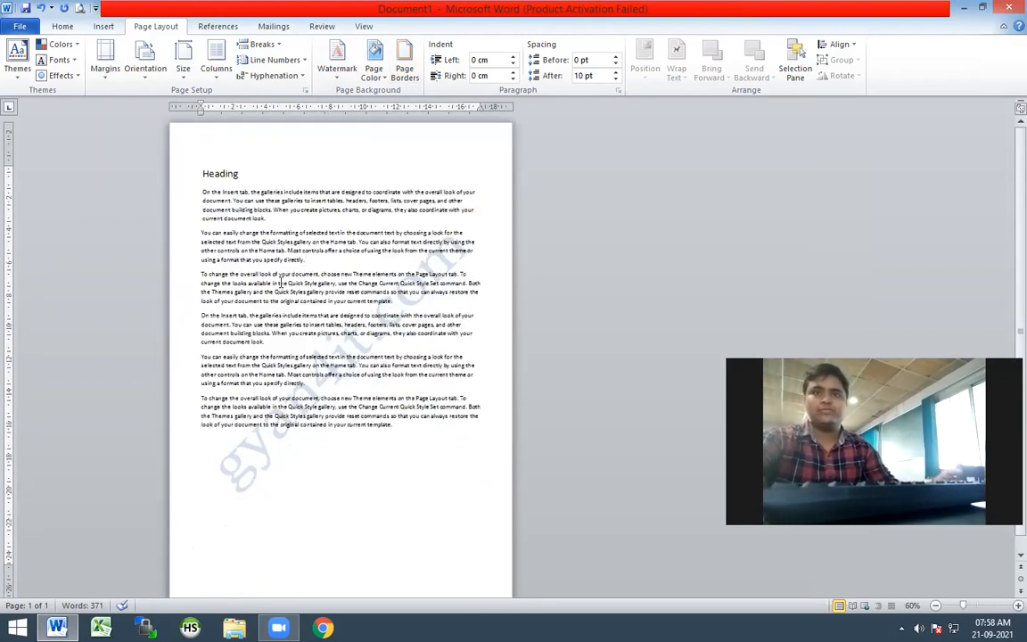
left_click_drag(394, 425, 183, 196)
left_click(386, 288)
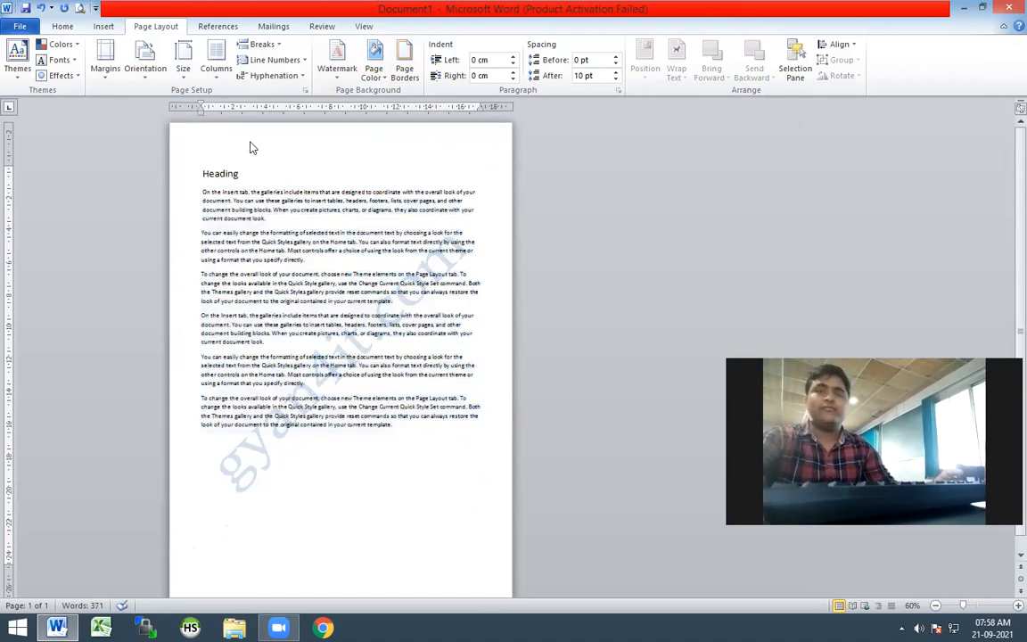
Examine the paragraph border, page border and shading settings, and close them without applying anything
left_click(405, 76)
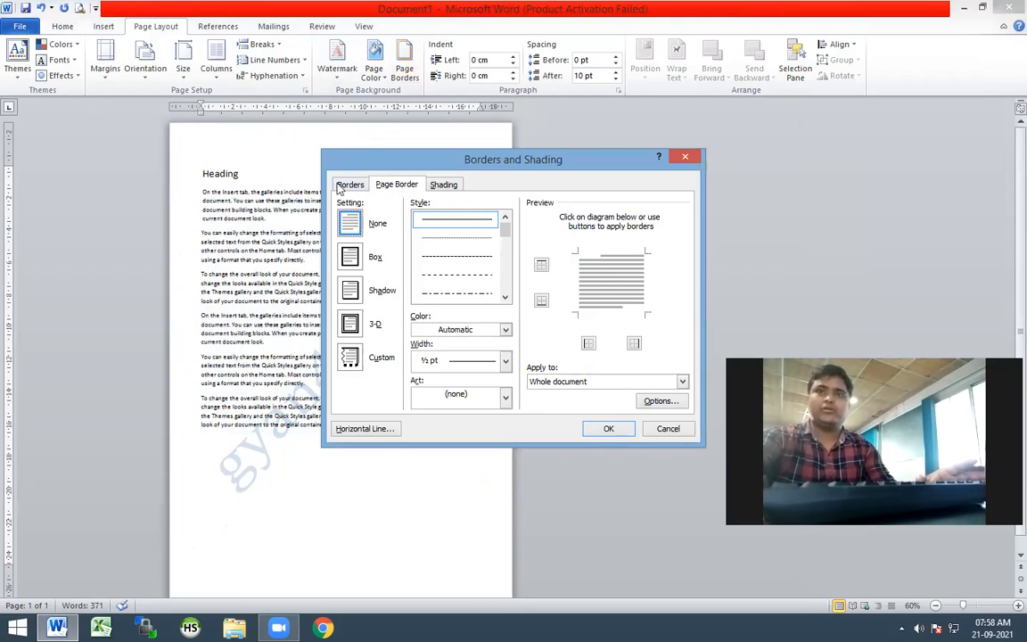
left_click(340, 185)
left_click(395, 185)
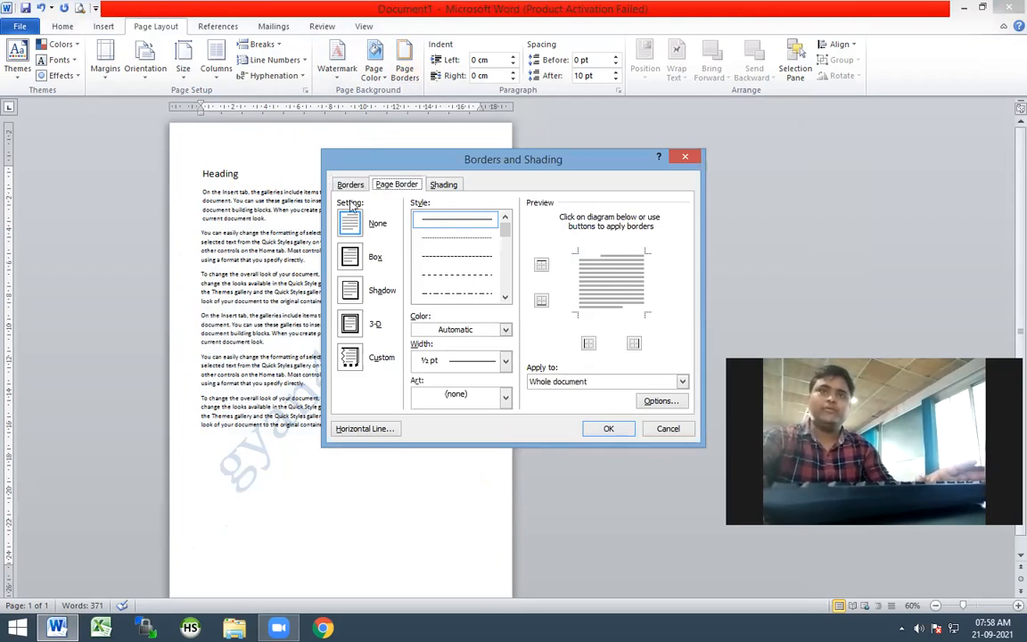
left_click(445, 186)
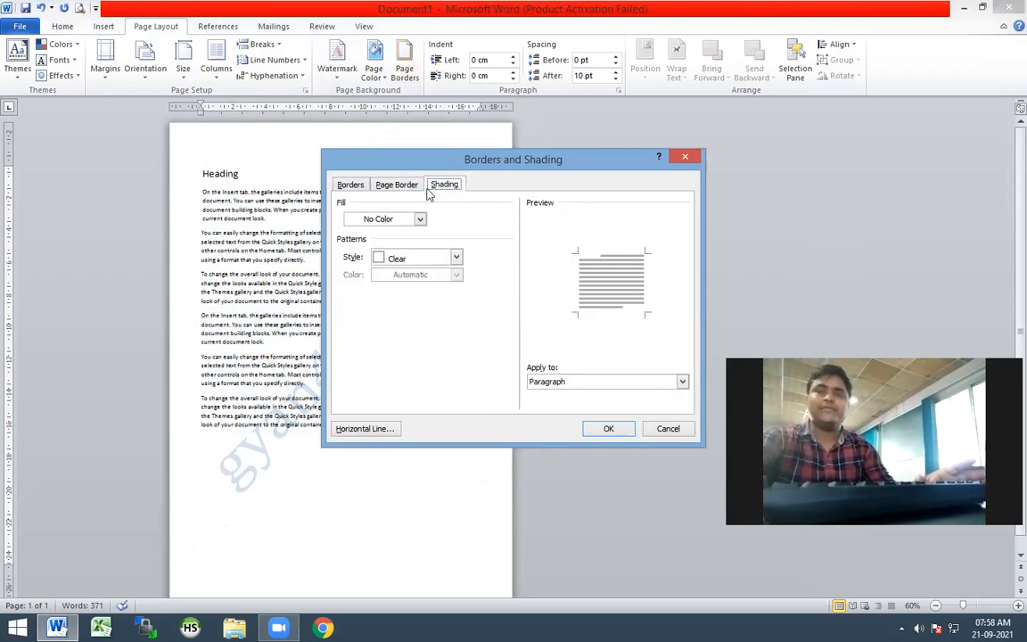
left_click(353, 185)
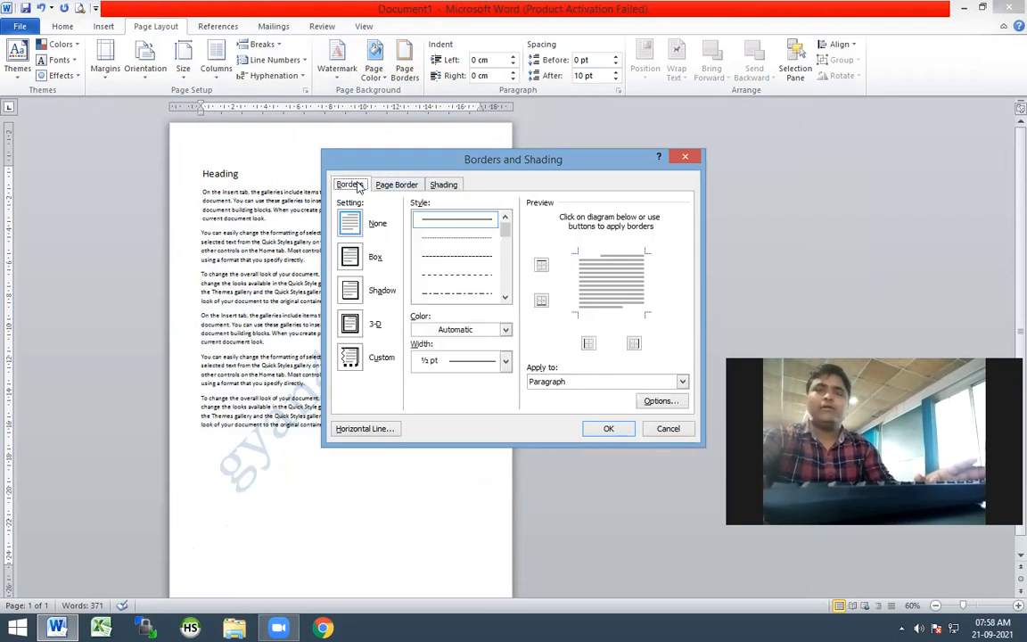
left_click(668, 429)
Add a dashed box border around the first paragraph below the heading
left_click_drag(321, 214, 207, 208)
left_click_drag(268, 220, 193, 193)
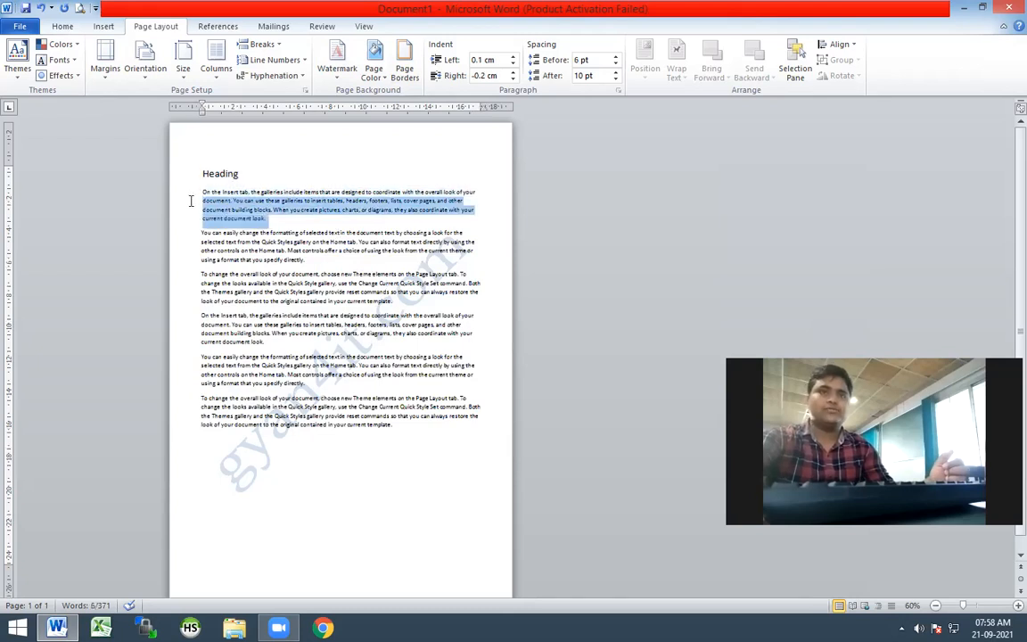
left_click(405, 69)
left_click(350, 186)
left_click(457, 256)
left_click(350, 257)
left_click(607, 430)
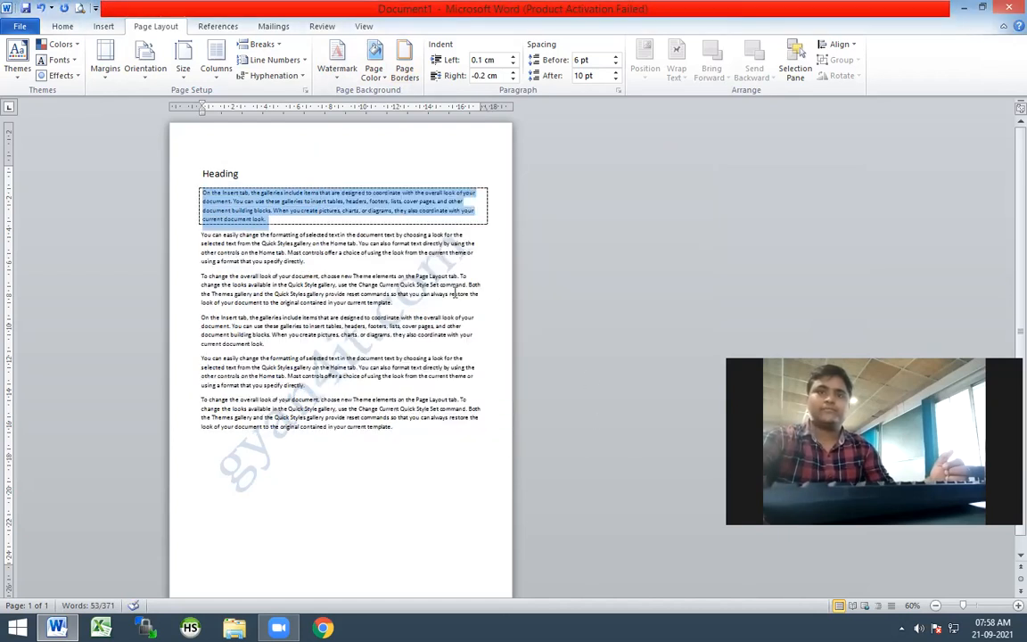
Undo the paragraph's box border and the last watermark change
left_click(394, 319)
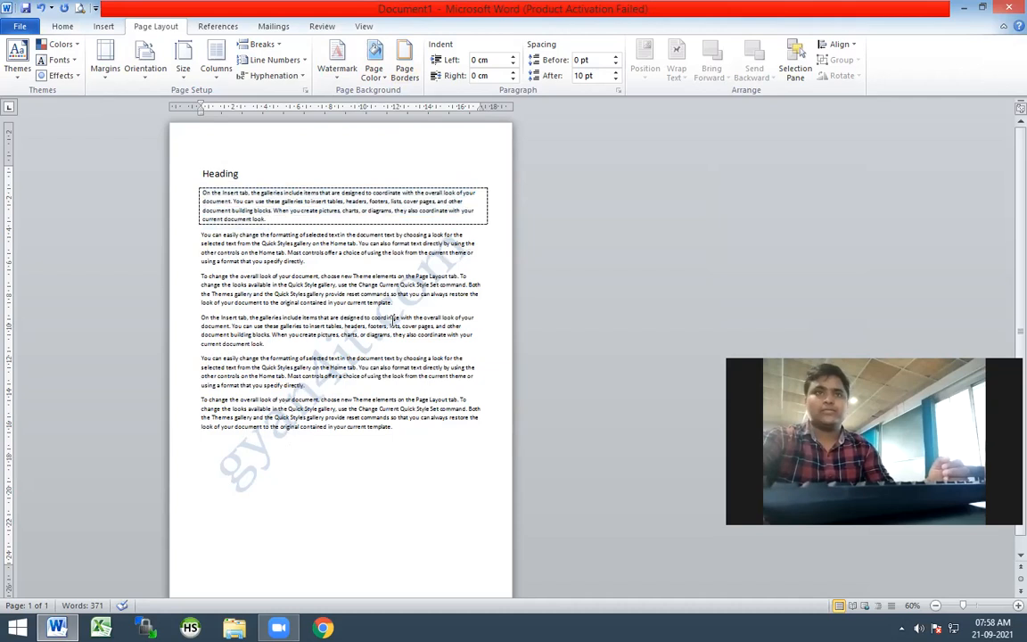
key("ctrl+z")
key("ctrl+z")
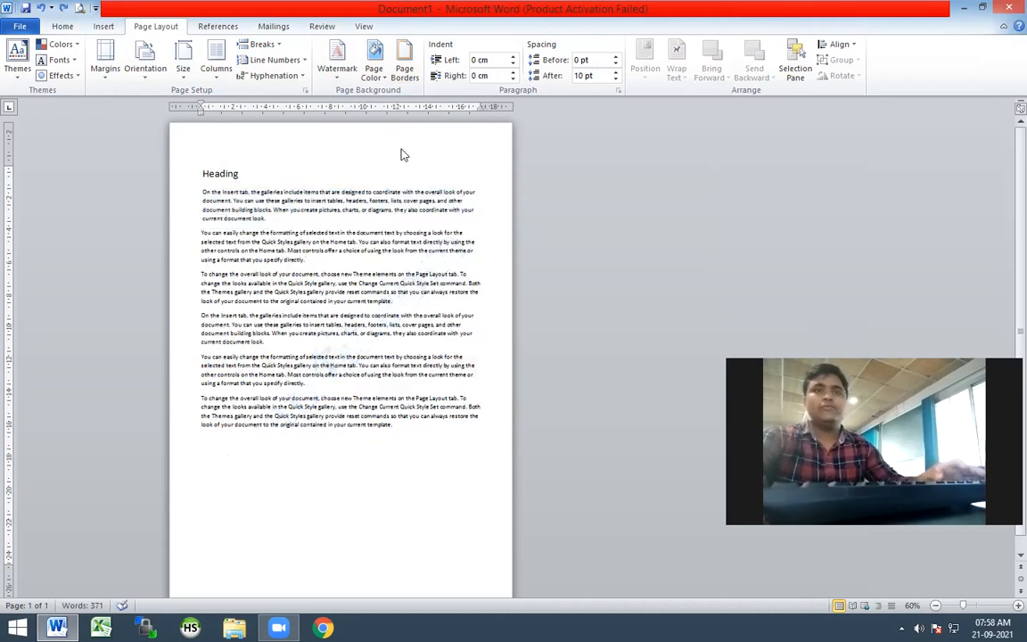
Apply a ½ pt dashed box page border to the whole document
left_click(271, 173)
left_click(415, 73)
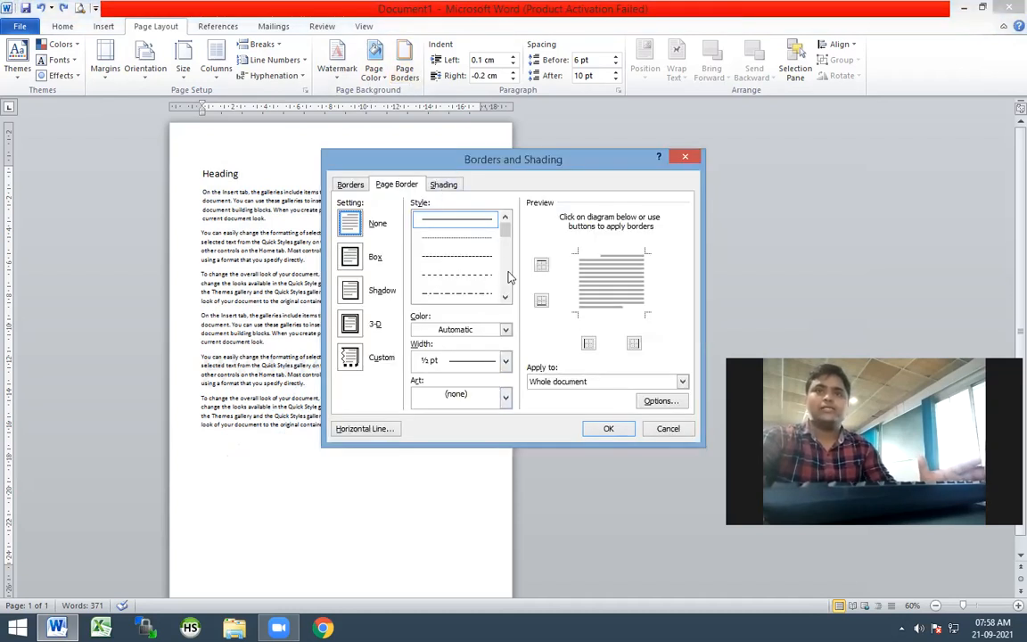
left_click(491, 257)
left_click(609, 428)
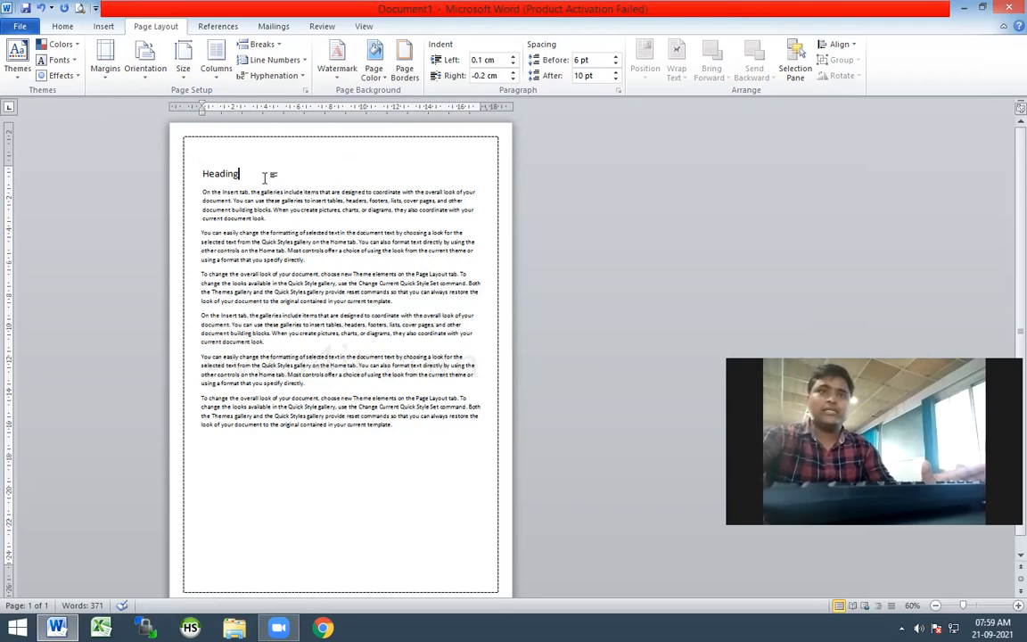
Select the heading text, set the page border to the fine dotted line style and browse the further line styles
left_click_drag(241, 174, 203, 172)
left_click(405, 70)
left_click(456, 237)
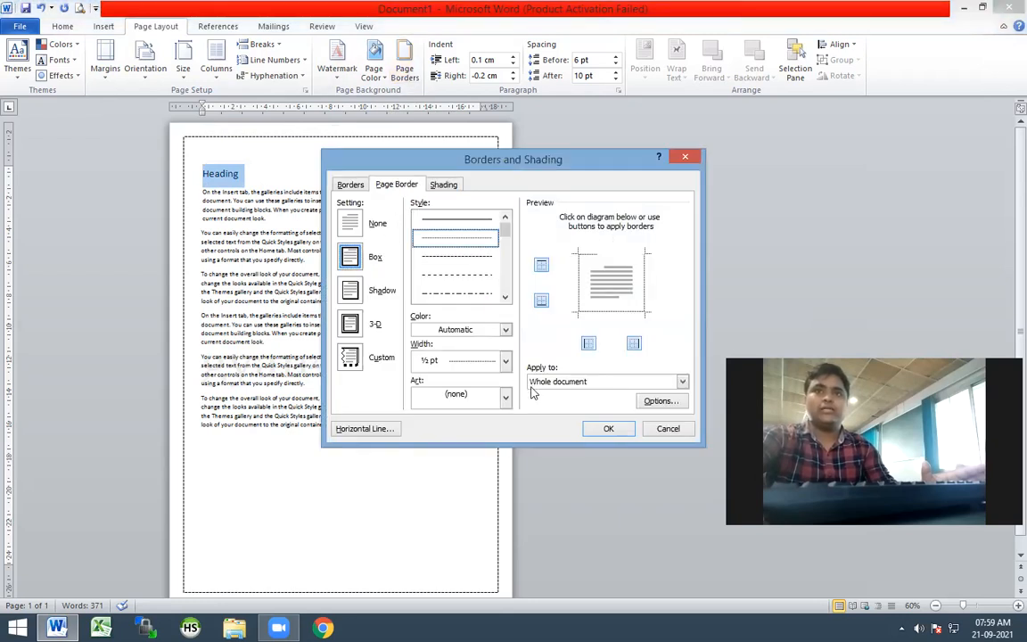
left_click(504, 301)
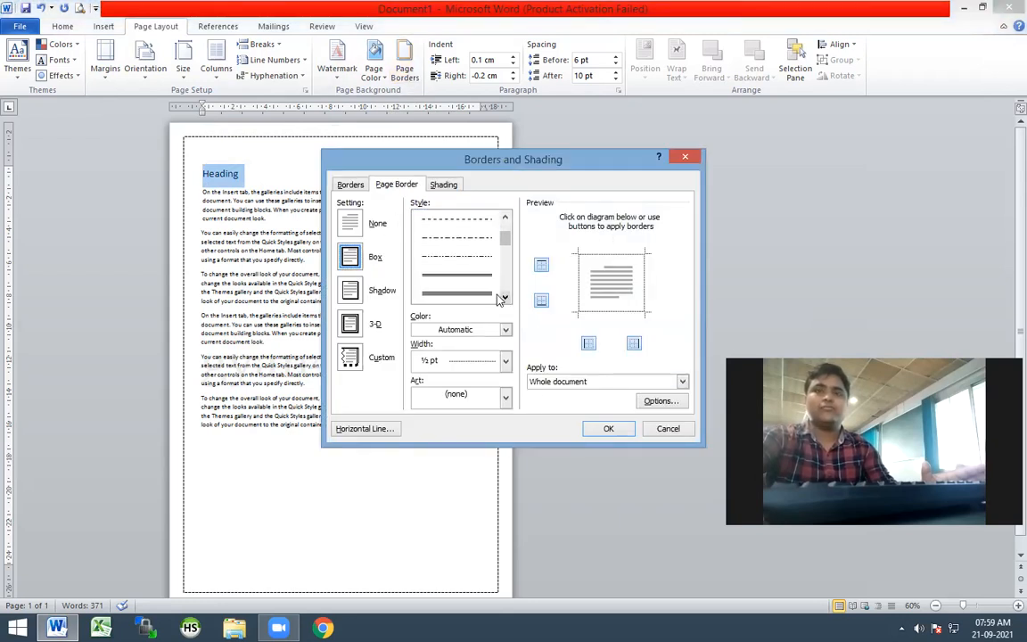
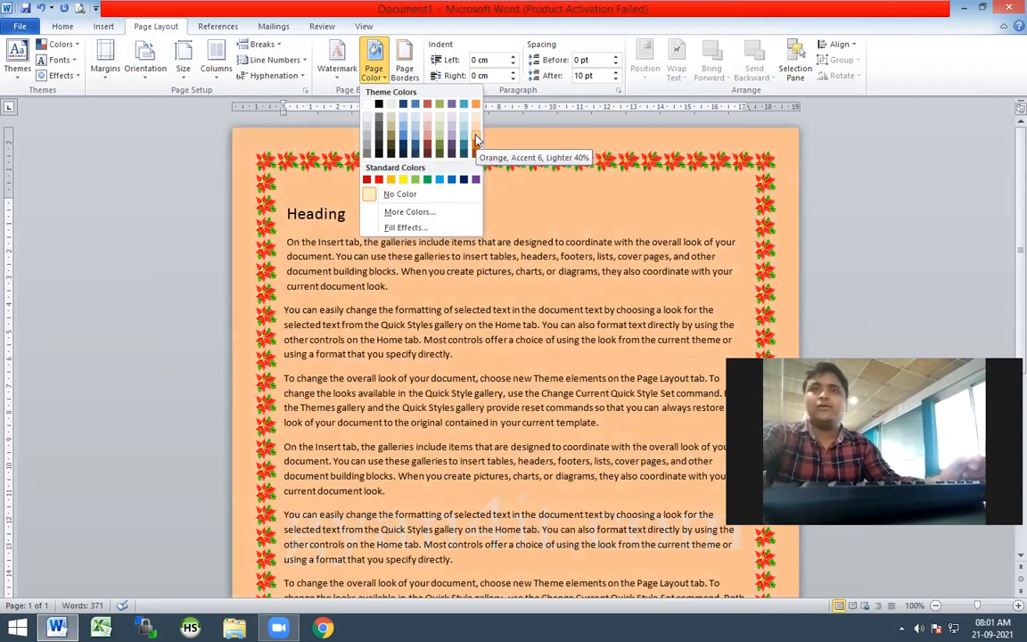
Set the page color to Orange, Accent 6, Lighter 40% and check the page border settings
left_click(476, 138)
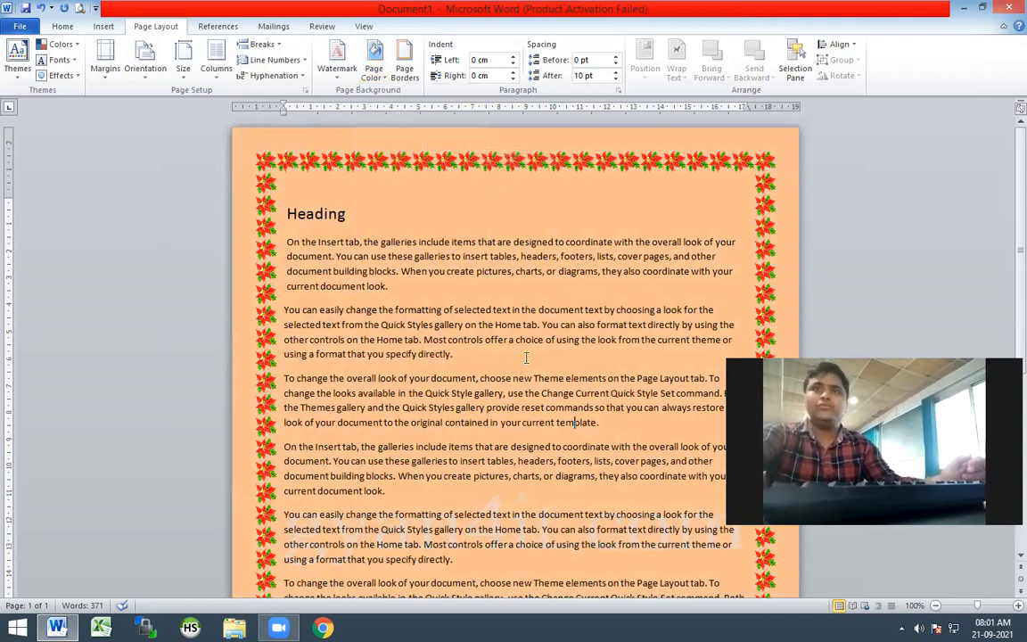
scroll(513, 308, "down", 3)
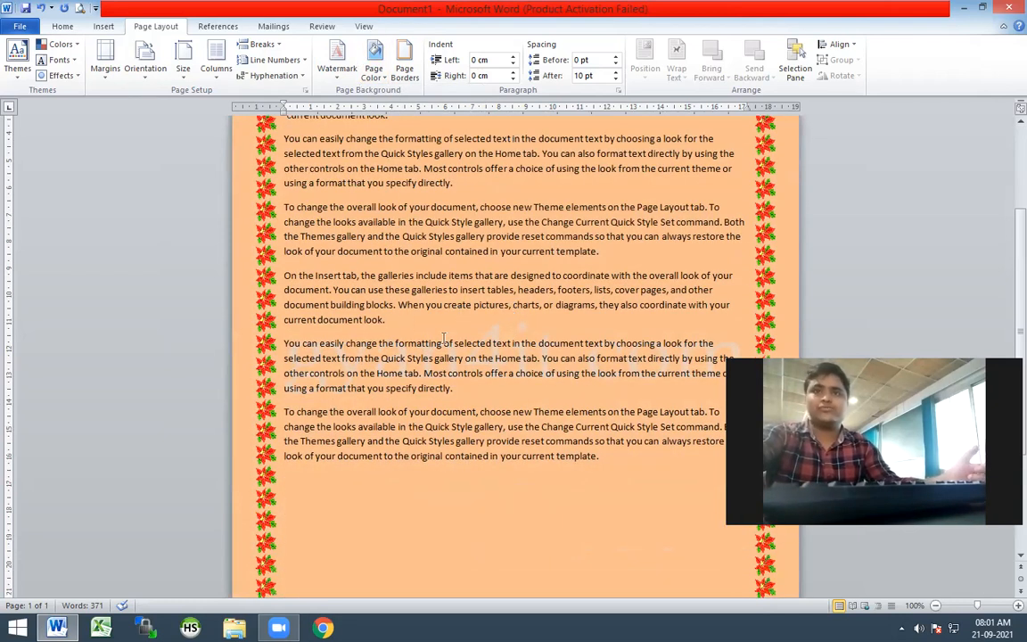
scroll(450, 338, "up", 3)
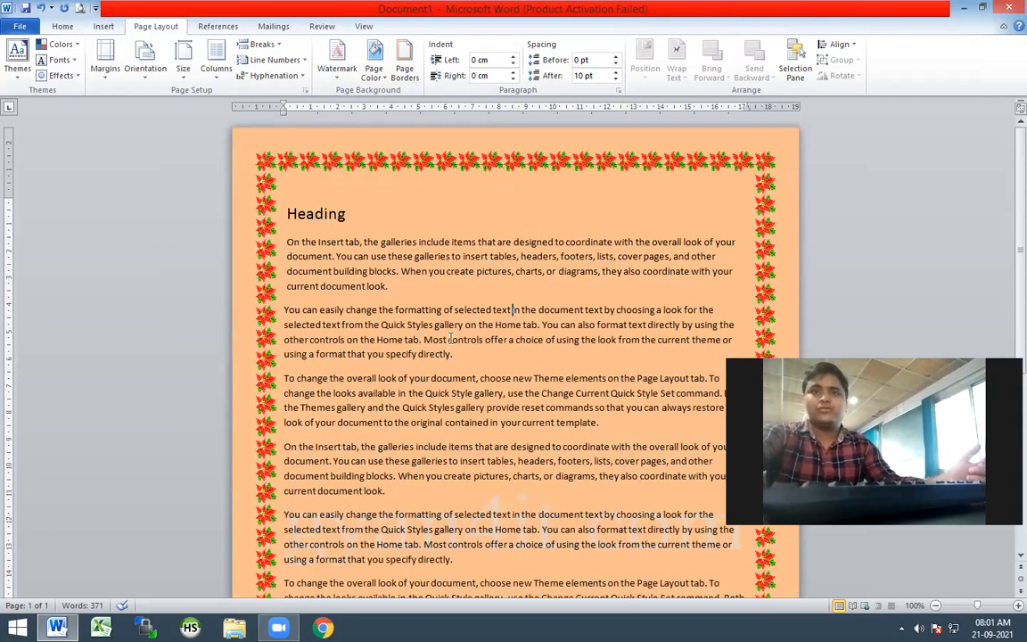
left_click(404, 68)
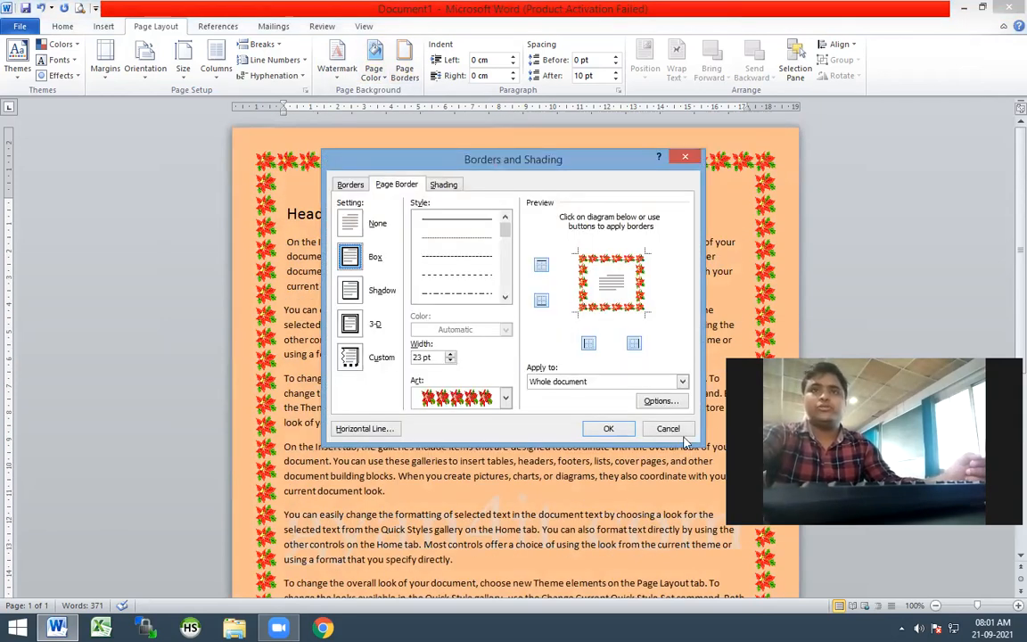
left_click(674, 432)
Set up a two-color gradient fill for the page background with red as Color 1 and green as Color 2
left_click(380, 81)
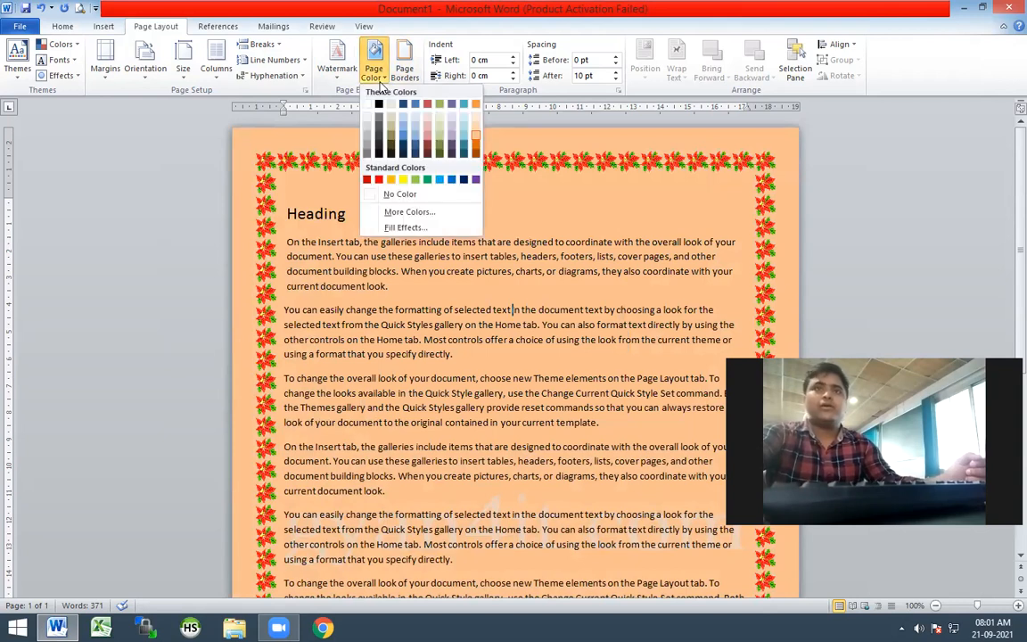
left_click(404, 227)
left_click(397, 214)
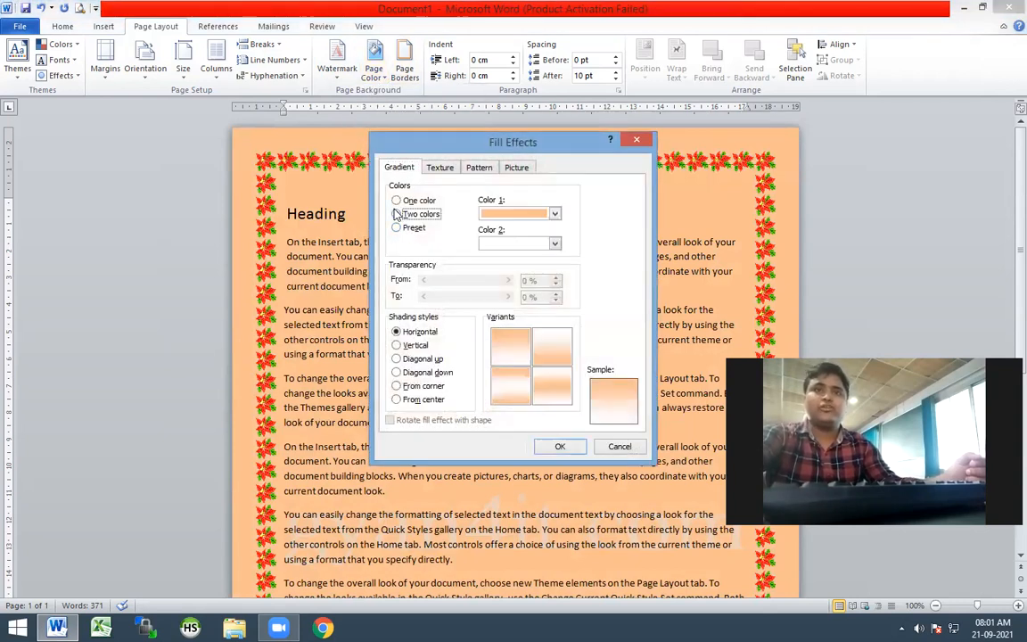
left_click(549, 215)
left_click(497, 219)
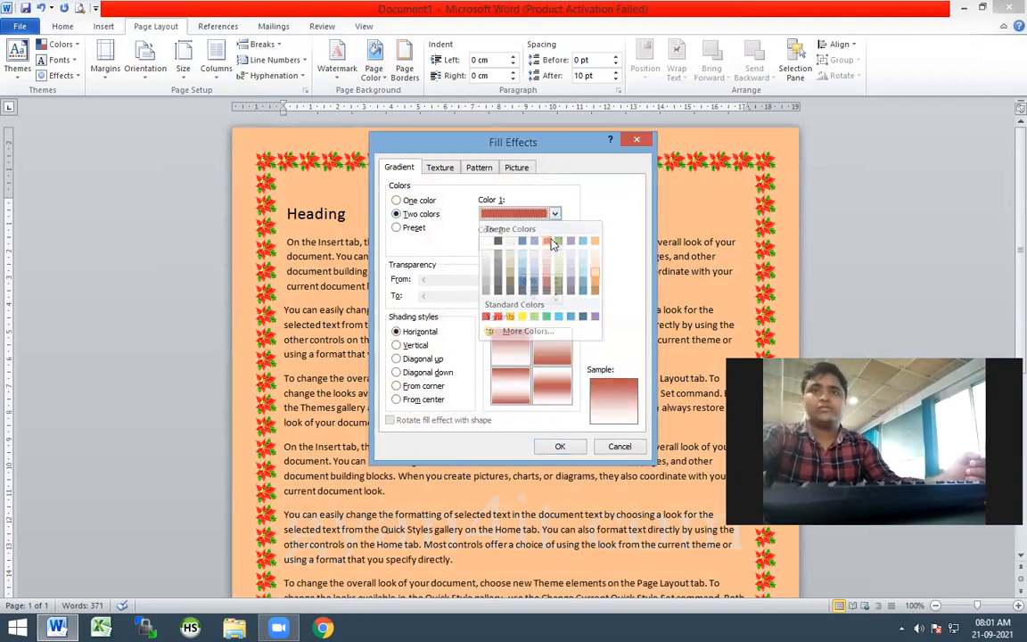
left_click(555, 242)
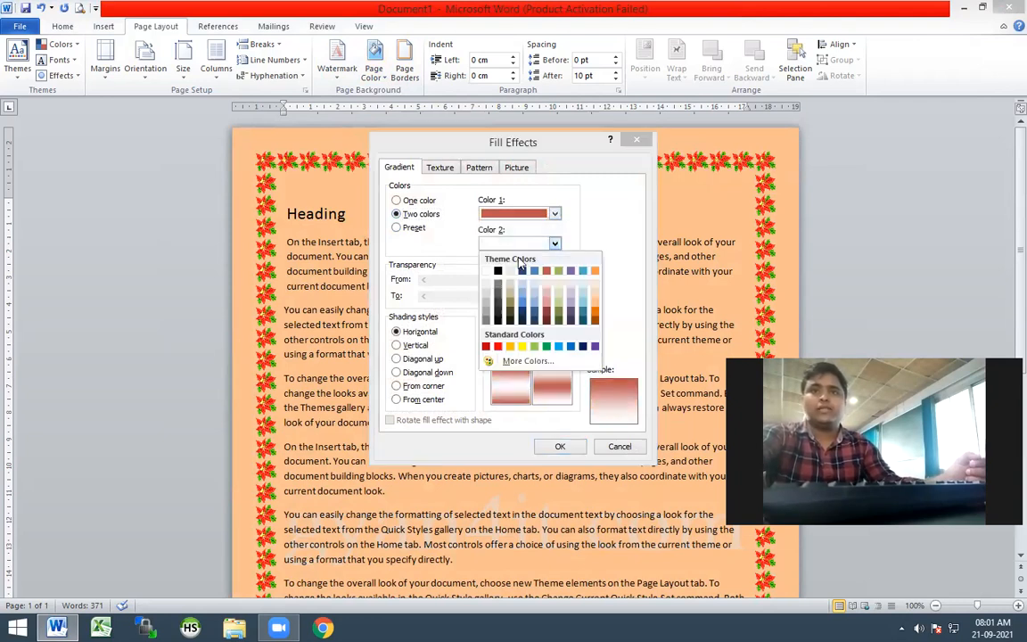
left_click(565, 269)
Try the gradient's shading styles and variants, and apply the From corner style with red starting at the upper-left corner
left_click(510, 347)
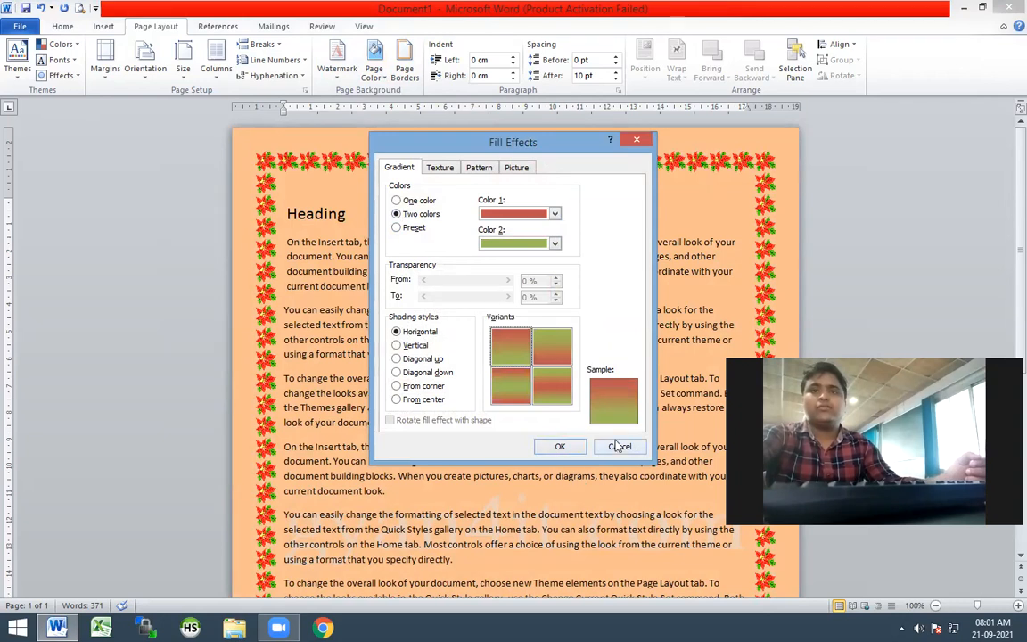
left_click(553, 396)
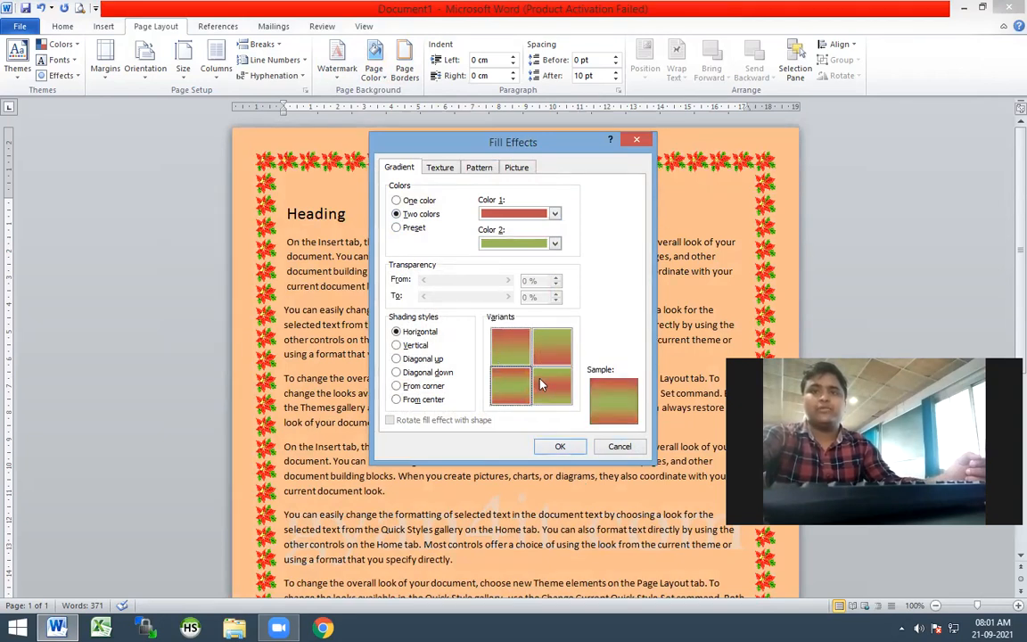
left_click(397, 358)
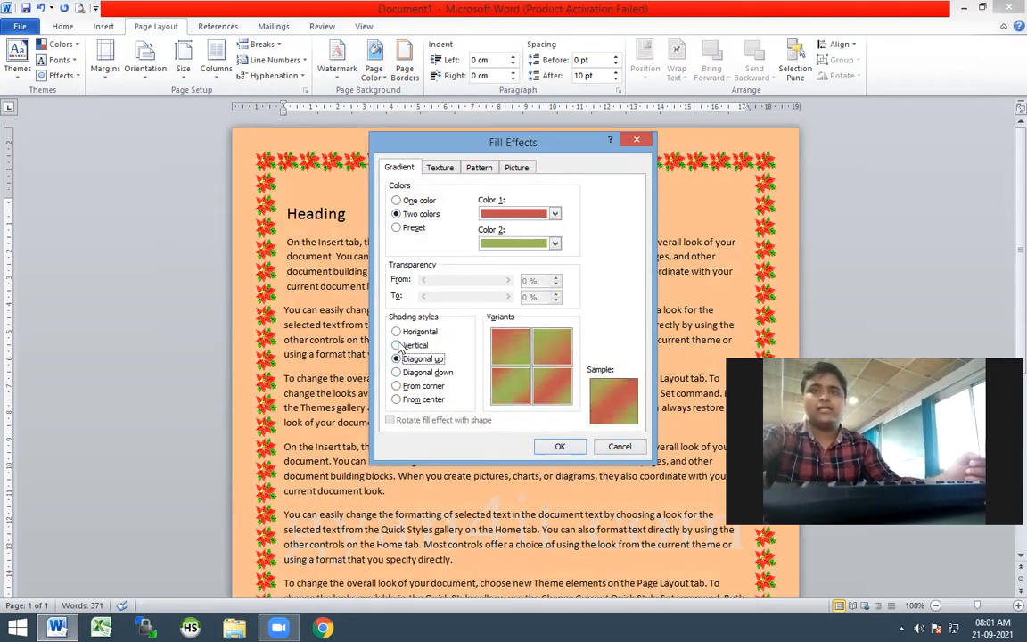
left_click(399, 346)
left_click(401, 372)
left_click(406, 361)
left_click(398, 346)
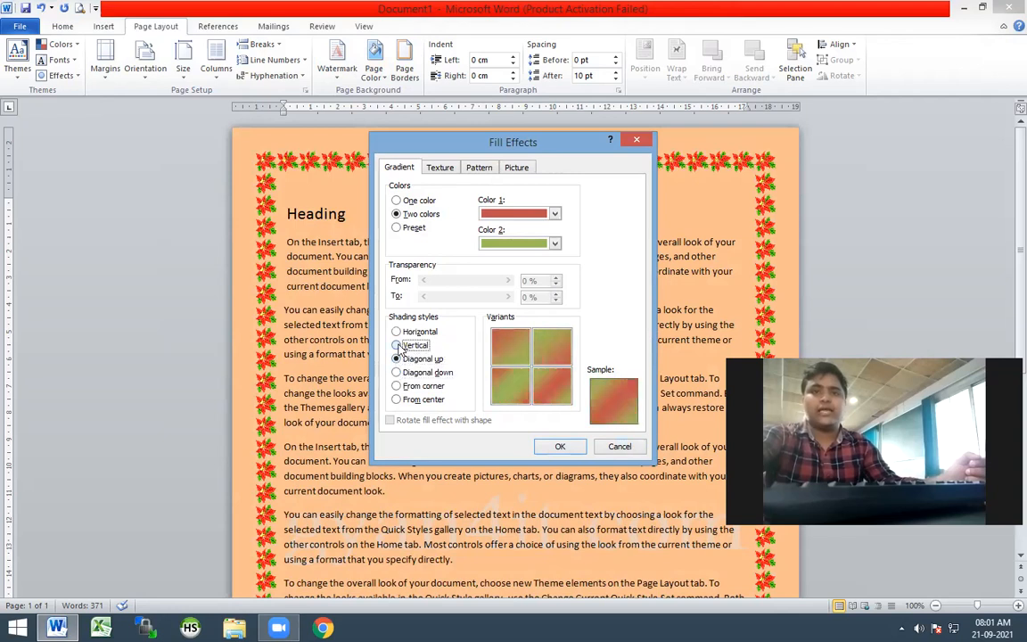
left_click(398, 373)
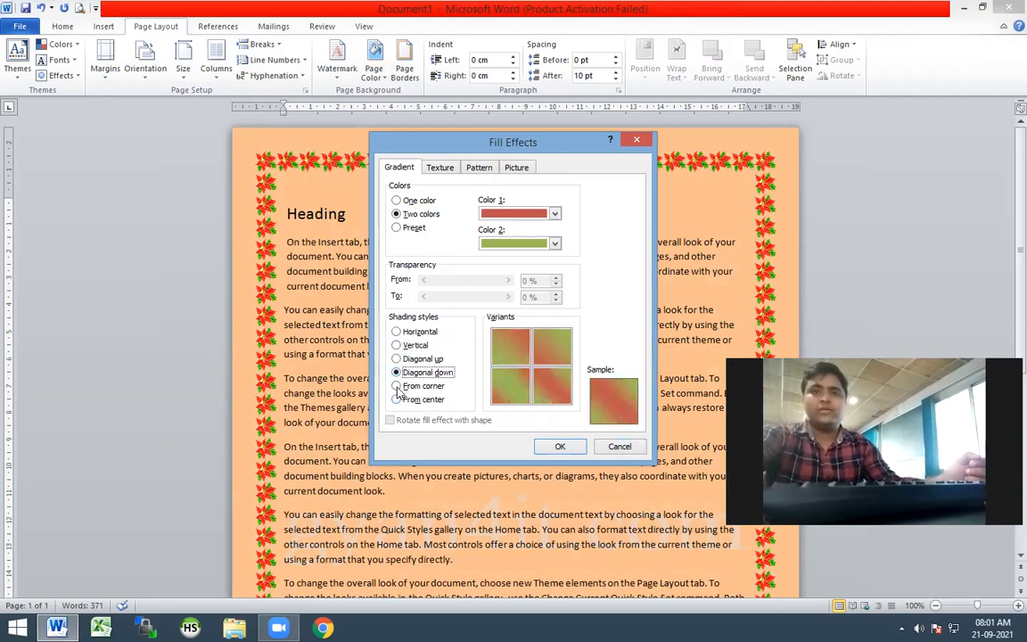
left_click(396, 386)
left_click(504, 355)
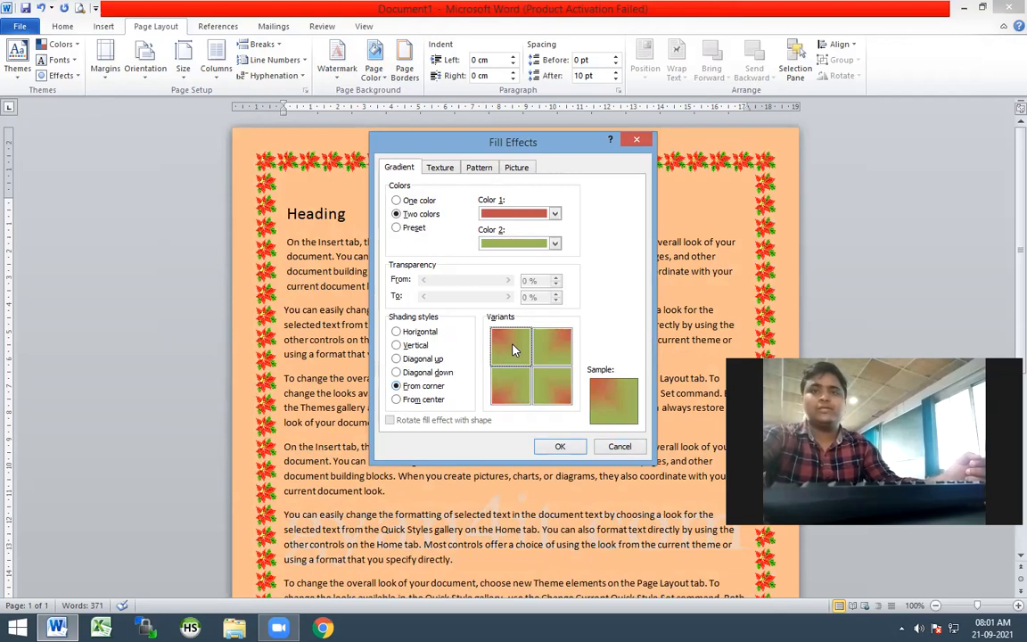
left_click(561, 446)
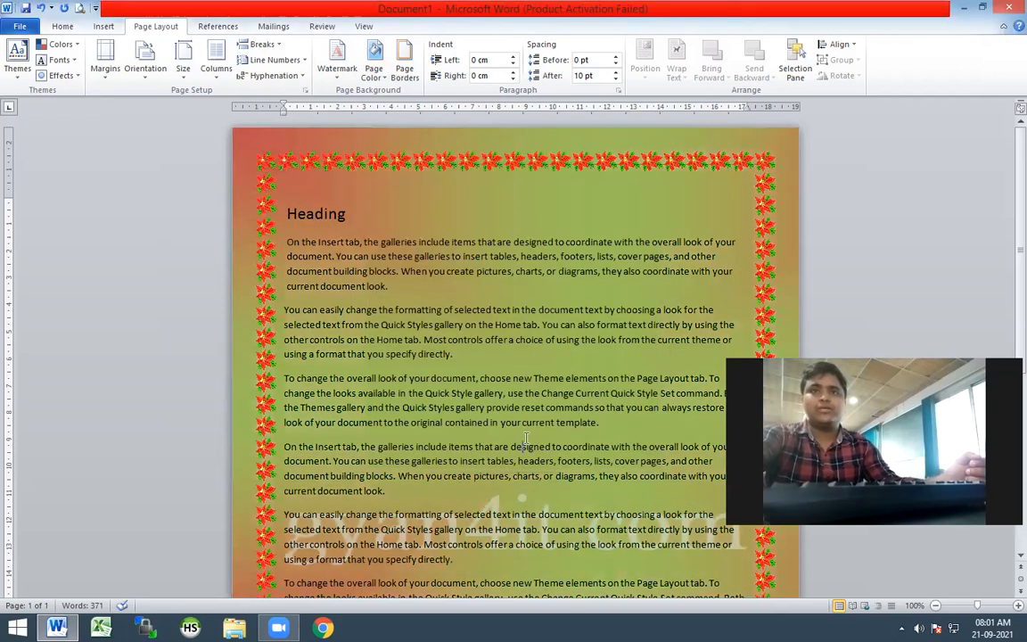
scroll(527, 437, "down", 7)
scroll(579, 479, "up", 2)
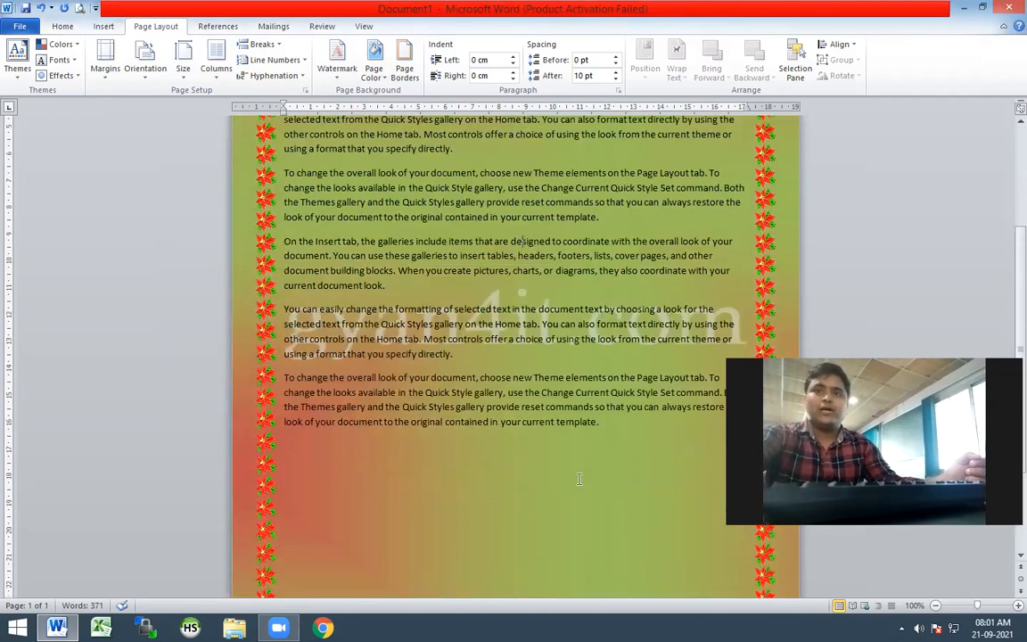
Change all of the document's text to white and enlarge it, with the body paragraphs at 12 pt
left_click_drag(613, 422, 264, 223)
left_click(75, 26)
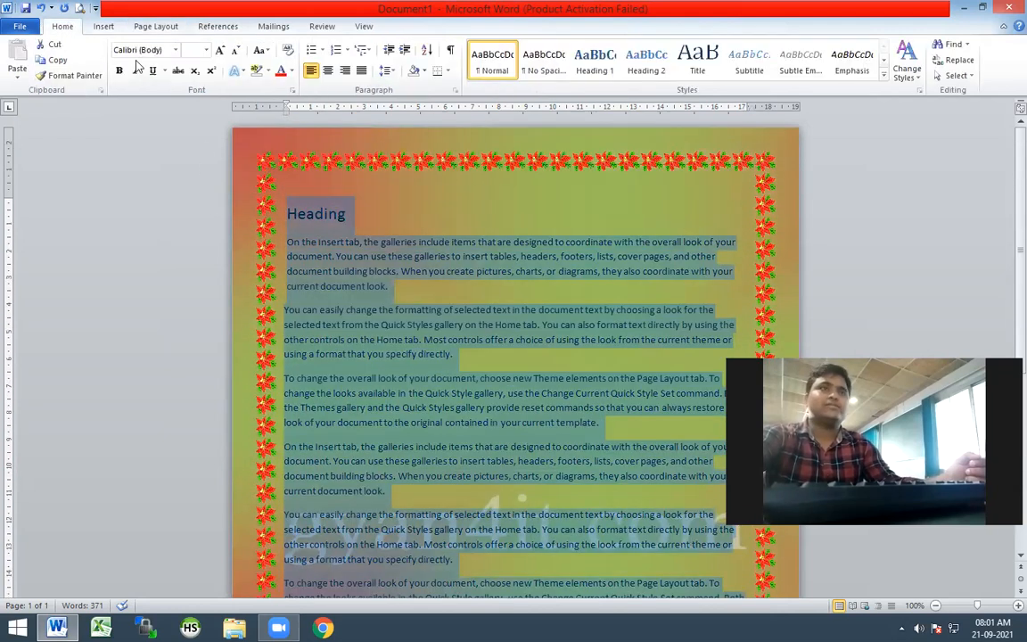
left_click(293, 72)
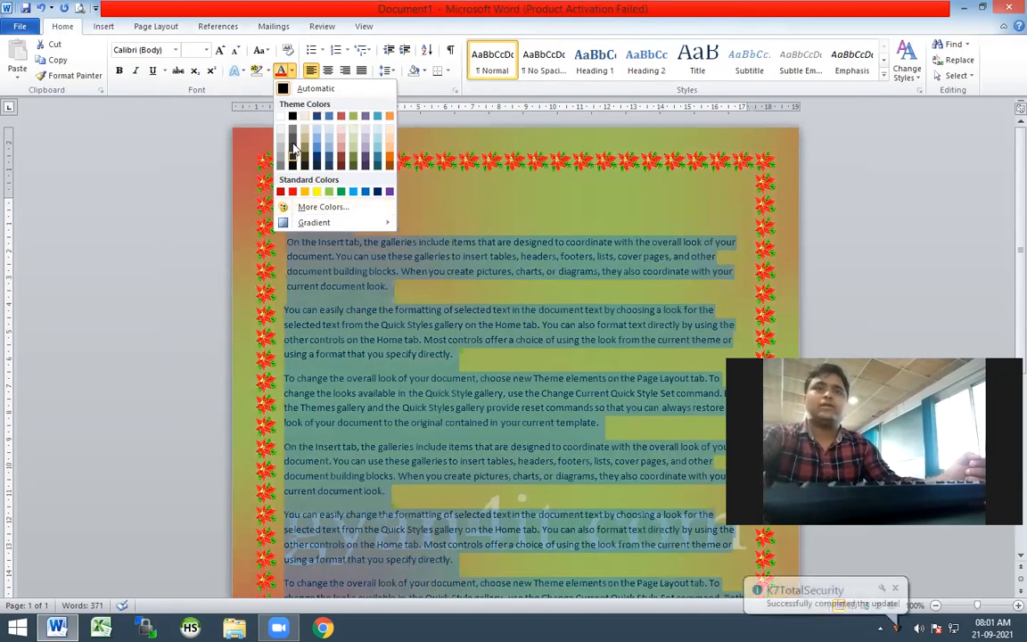
left_click(281, 117)
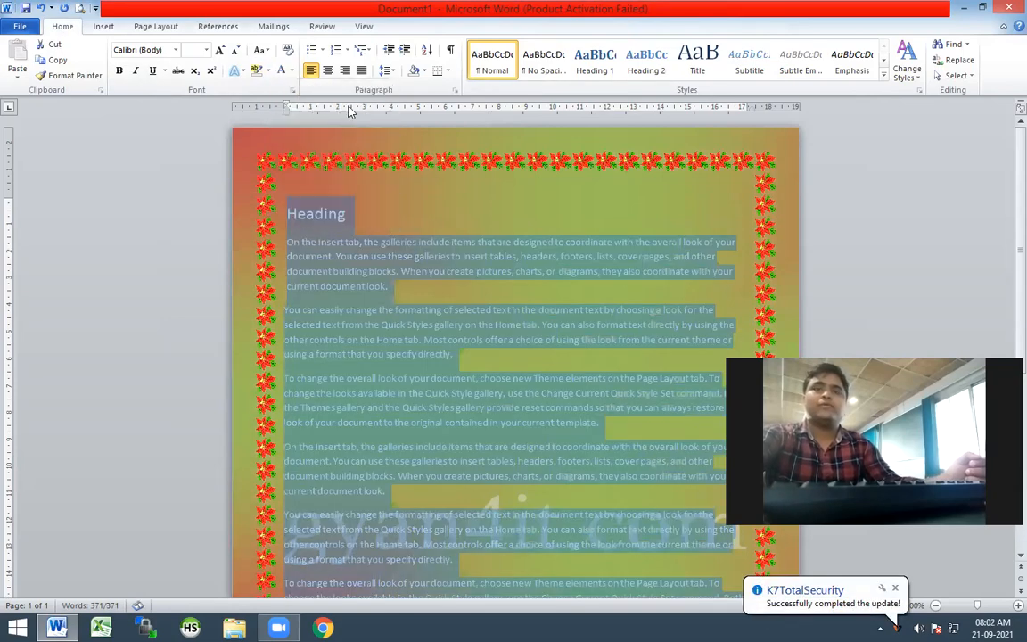
left_click(407, 270)
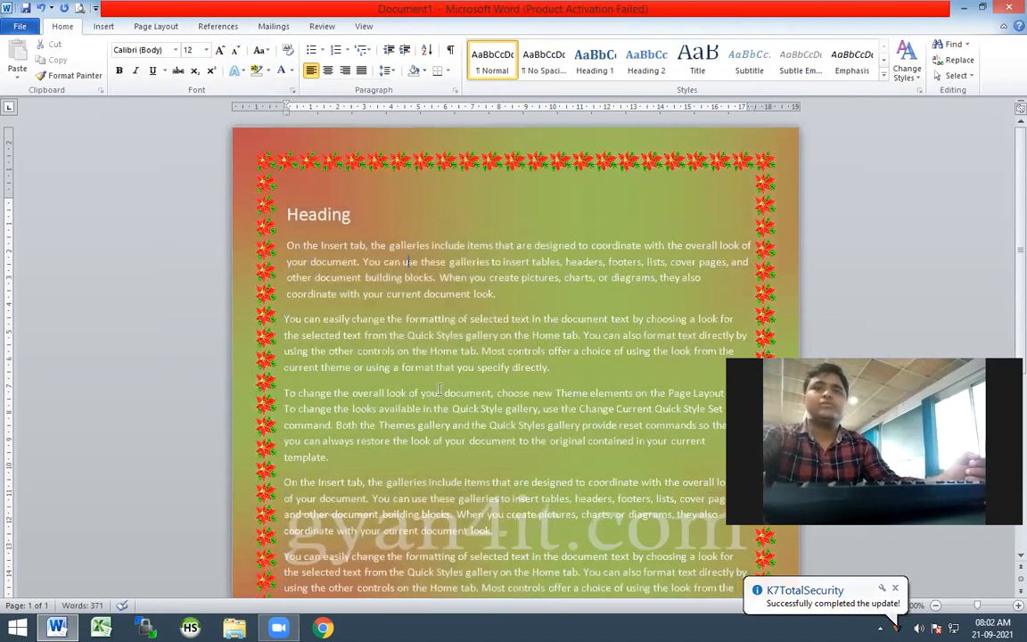
scroll(440, 397, "down", 5)
scroll(441, 397, "up", 5)
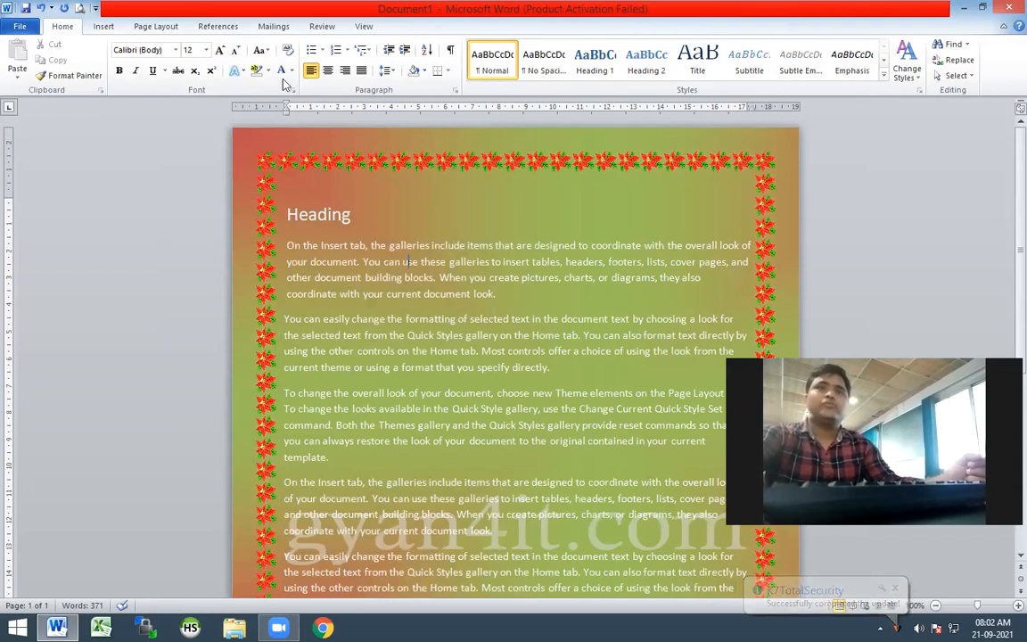
Vary the paragraph spacing of the first paragraph below the heading, ending at 6 pt before and 18 pt after
left_click(156, 27)
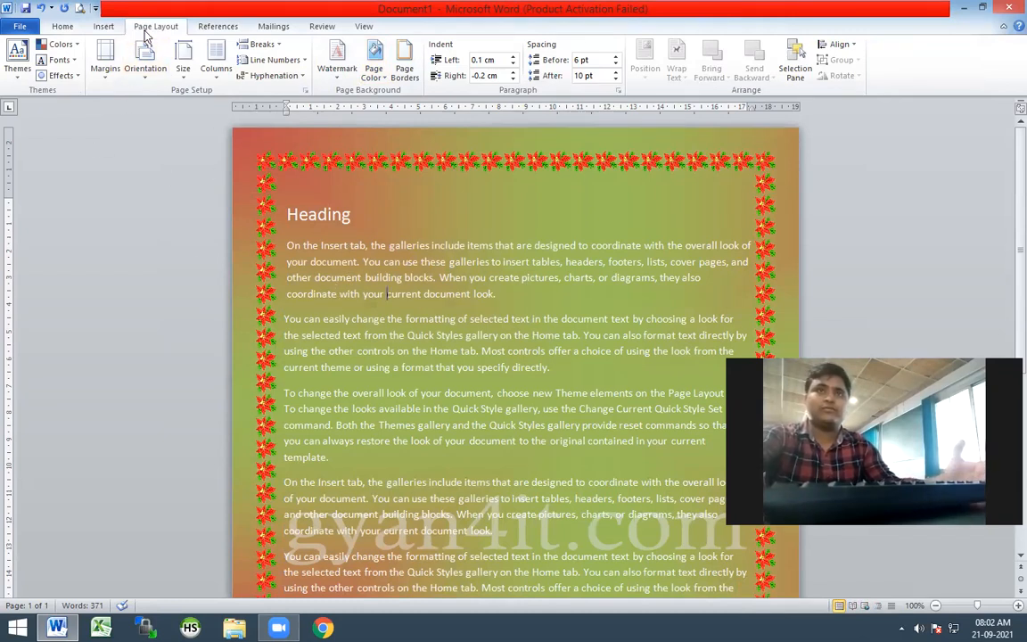
left_click_drag(286, 245, 500, 294)
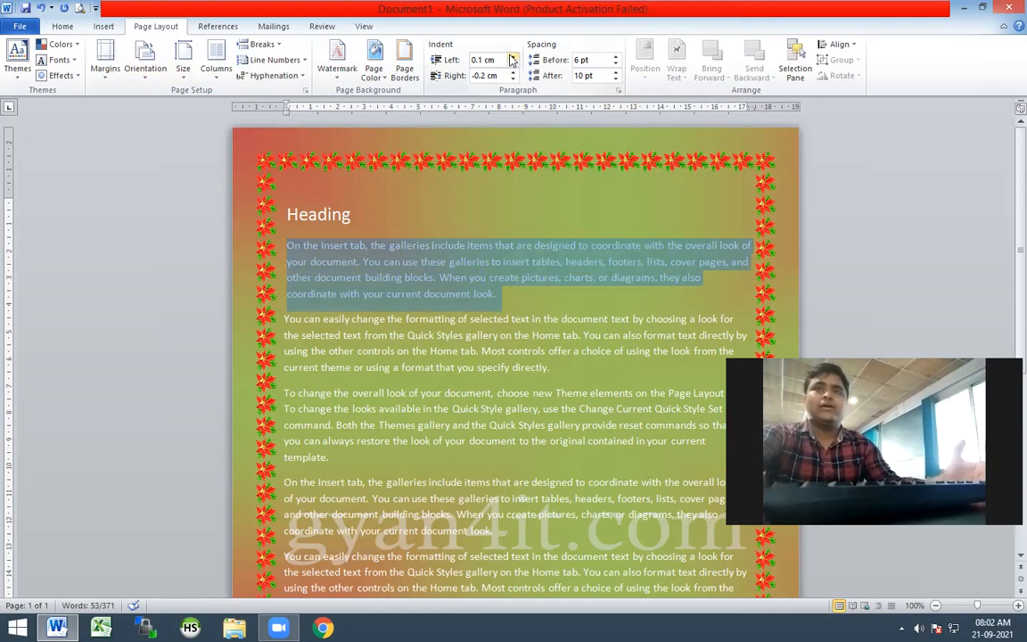
left_click(616, 80)
left_click(615, 79)
left_click(615, 79)
left_click(616, 73)
left_click(617, 73)
left_click(616, 73)
left_click(616, 79)
left_click(616, 80)
left_click(617, 80)
left_click(616, 71)
left_click(616, 71)
left_click(616, 72)
left_click(616, 71)
left_click(616, 72)
left_click(616, 72)
left_click(616, 71)
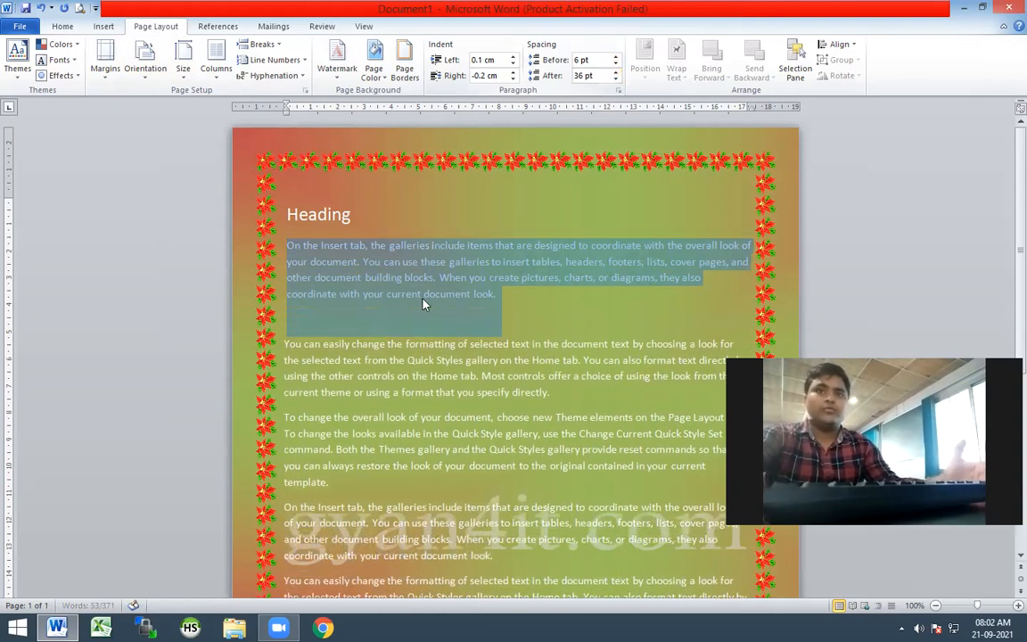
left_click(615, 79)
left_click(615, 80)
left_click(614, 79)
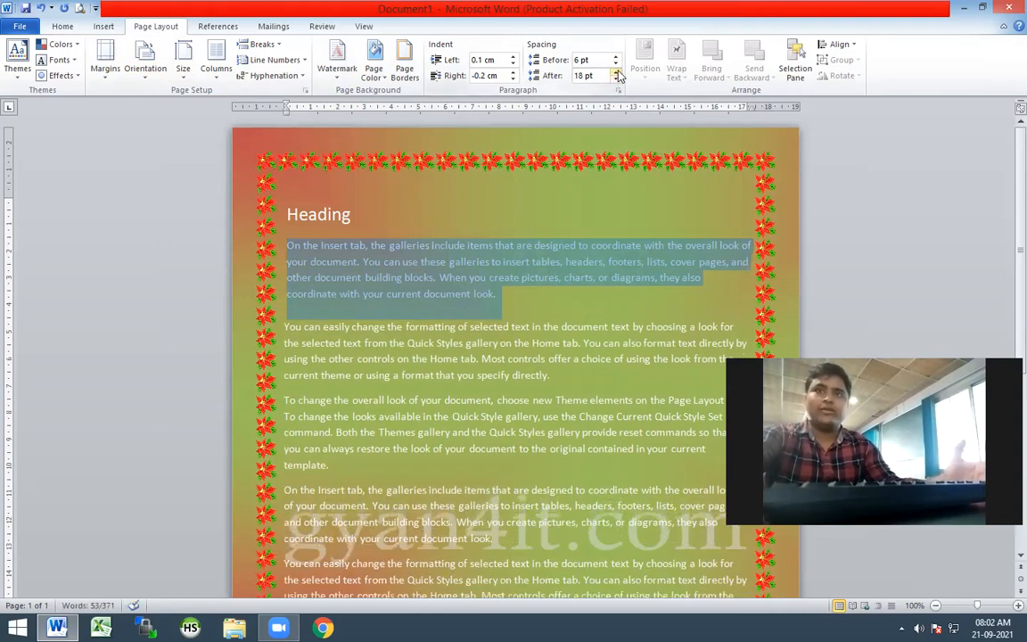
left_click(616, 65)
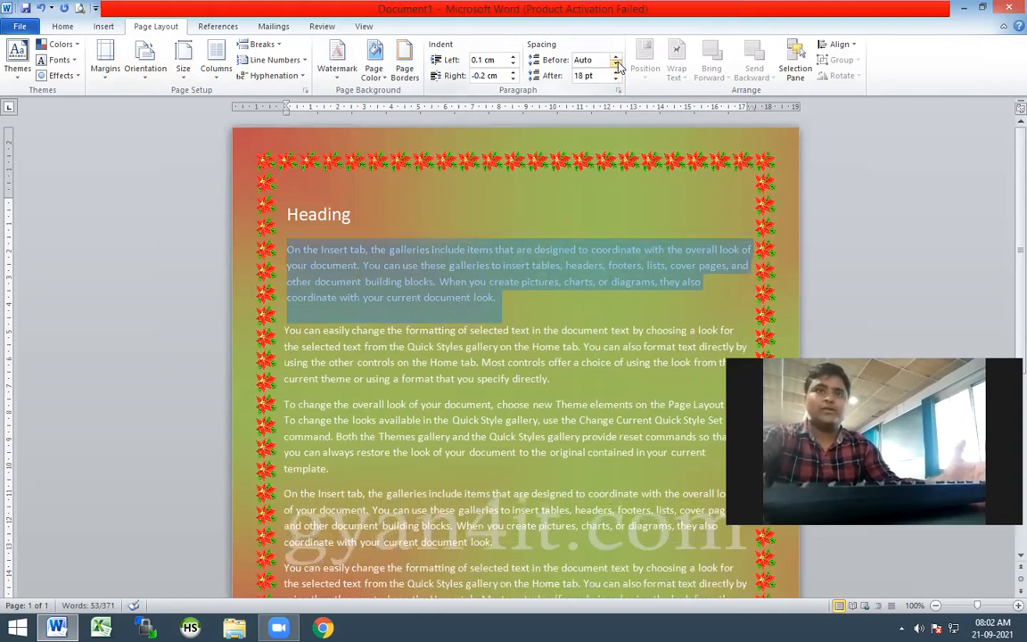
left_click(615, 56)
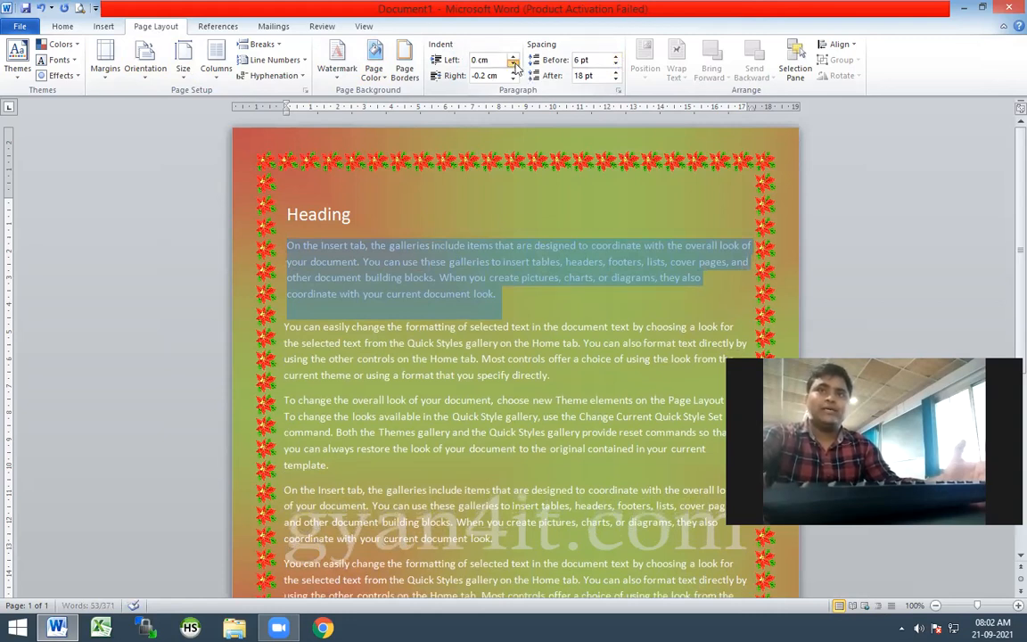
Set the first paragraph's left indent to 0.6 cm and its right indent to -0.3 cm
left_click(514, 63)
left_click(513, 63)
left_click(514, 56)
left_click(515, 56)
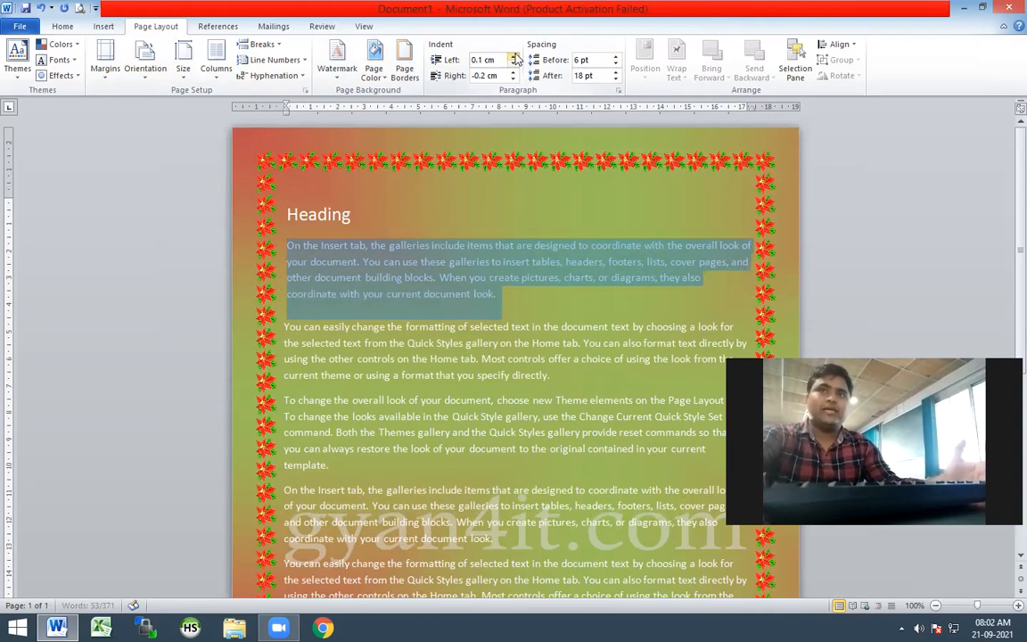
left_click(514, 57)
left_click(515, 56)
left_click(515, 56)
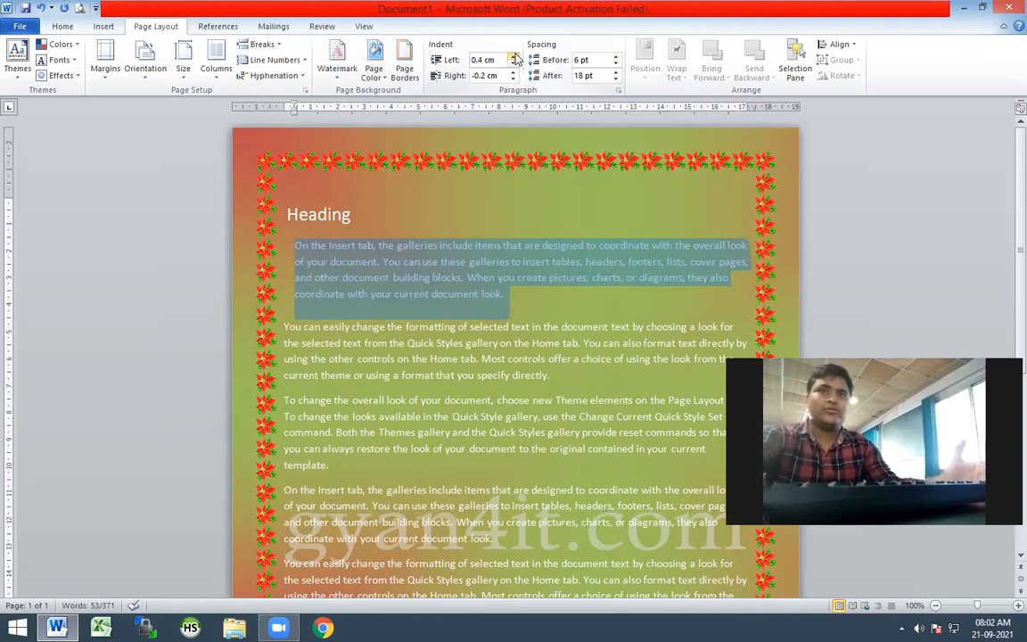
left_click(515, 56)
left_click(515, 57)
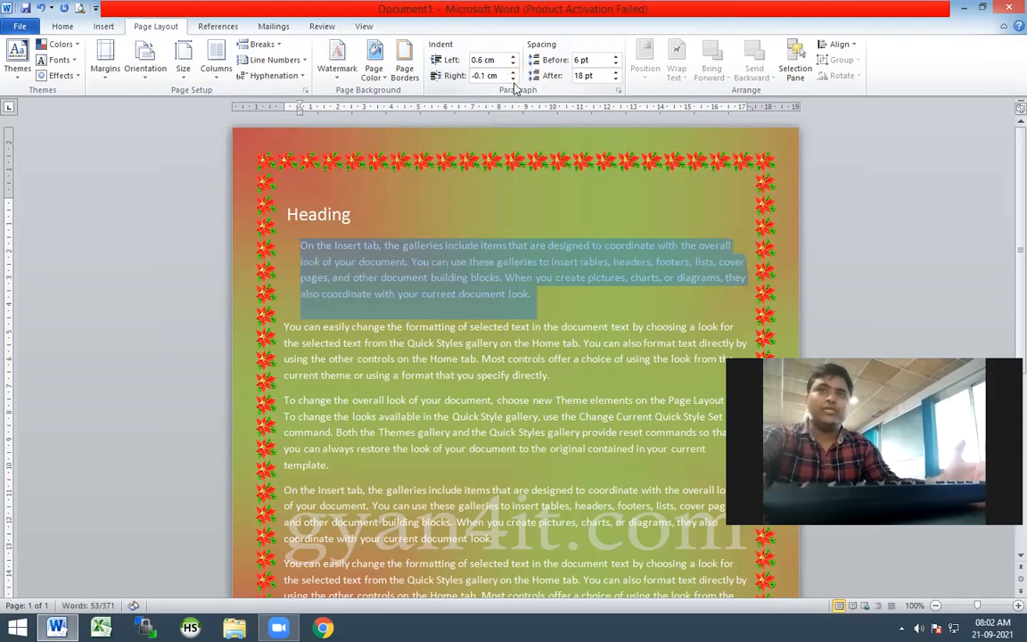
left_click(514, 78)
left_click(530, 306)
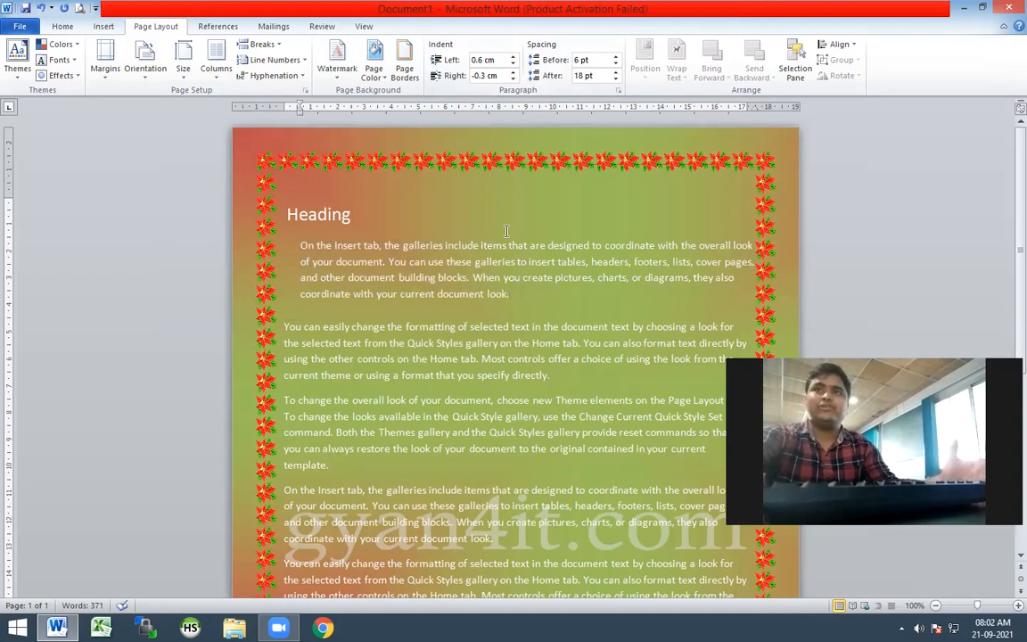
scroll(508, 233, "down", 5)
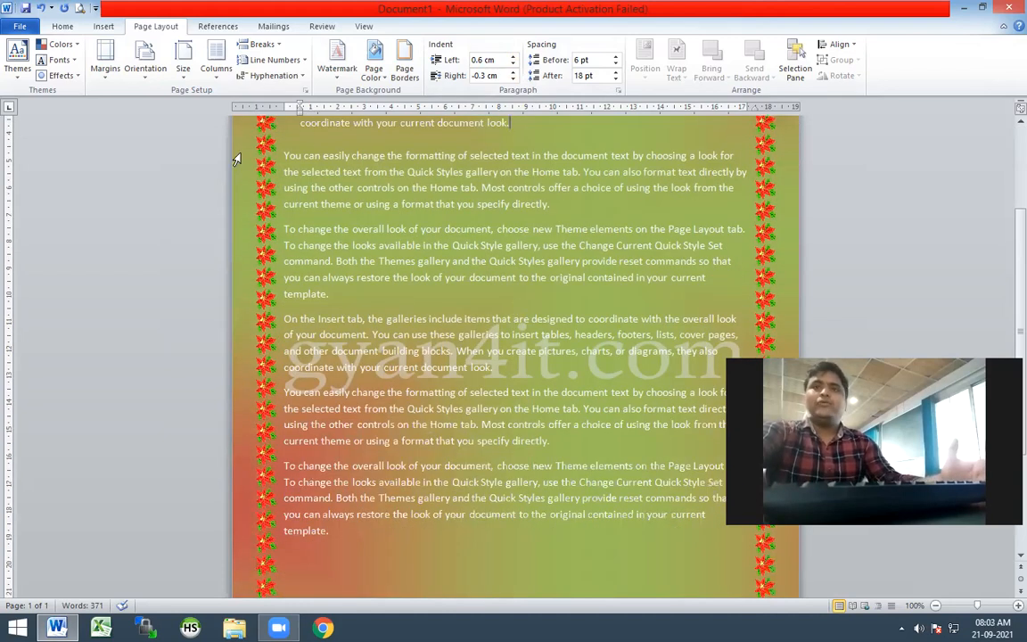
scroll(345, 165, "up", 4)
scroll(345, 165, "up", 1)
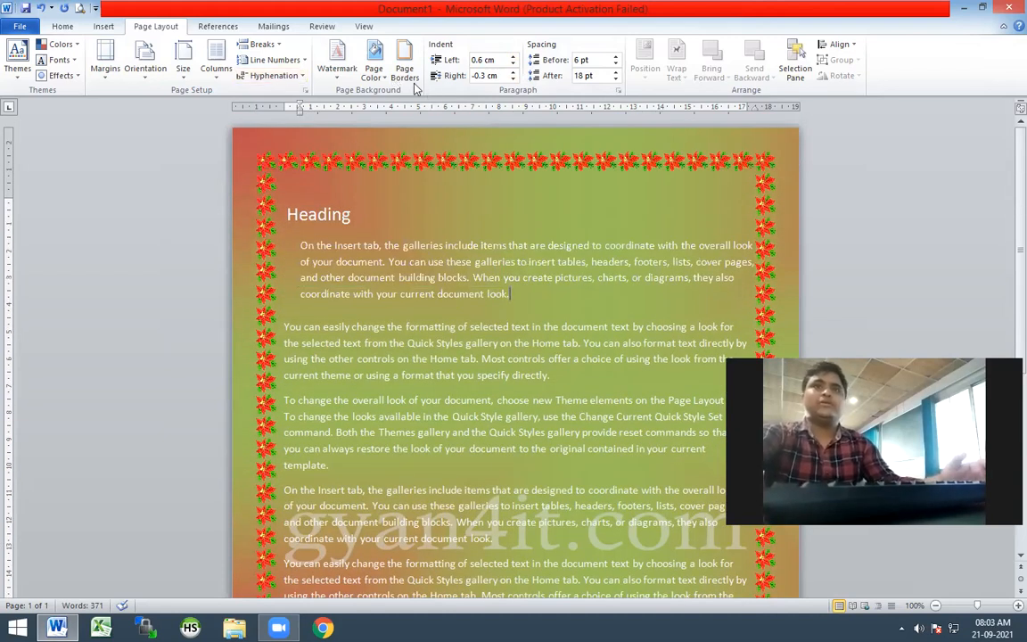
scroll(162, 162, "down", 7)
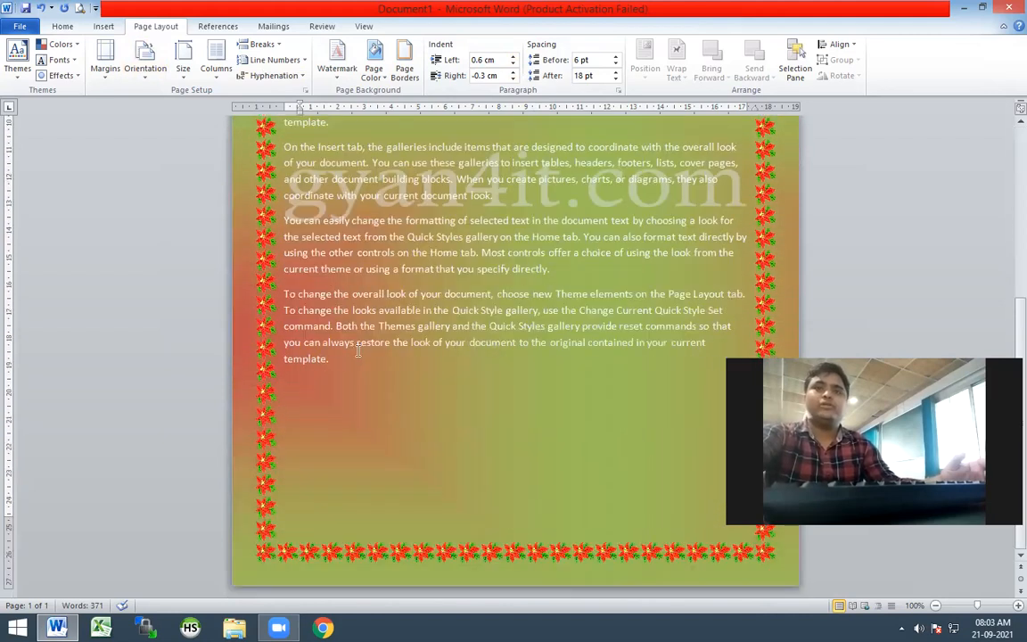
left_click(351, 373)
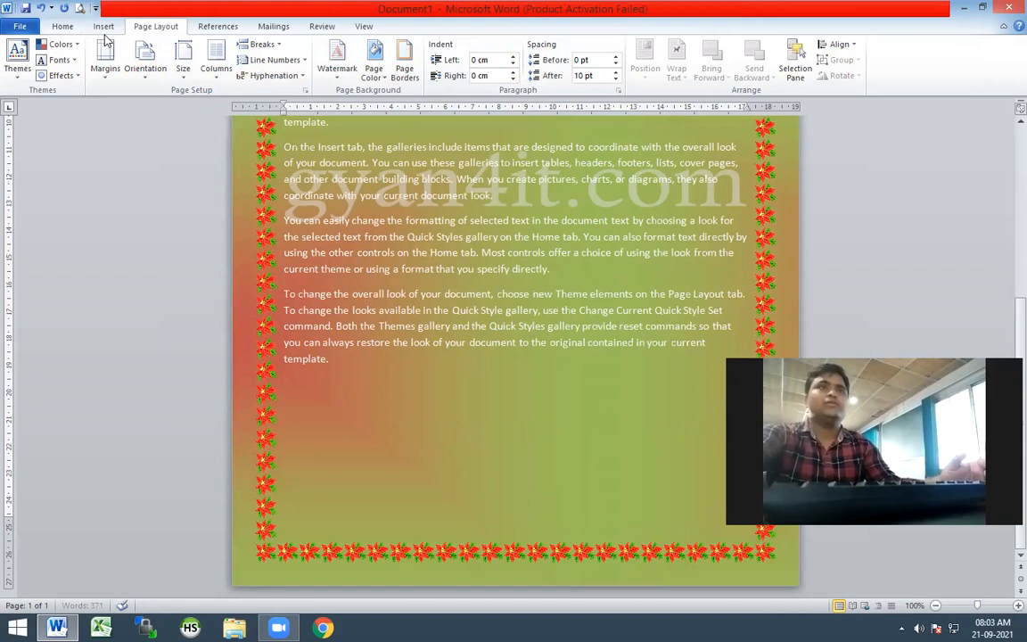
Insert the portrait photo of the man in the grey jacket from the Downloads folder below the last paragraph
left_click(105, 26)
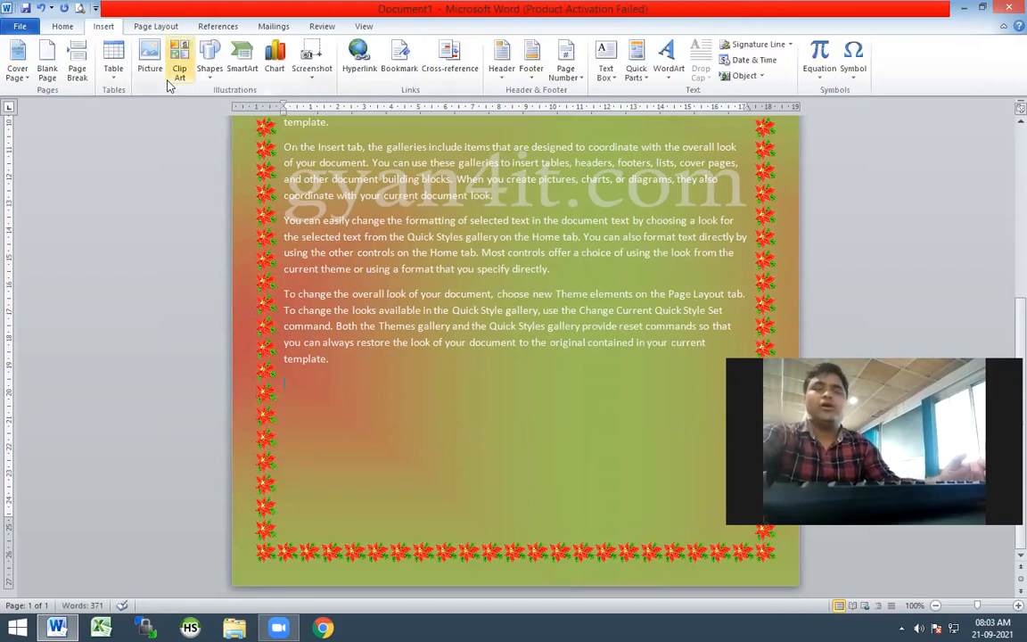
left_click(143, 67)
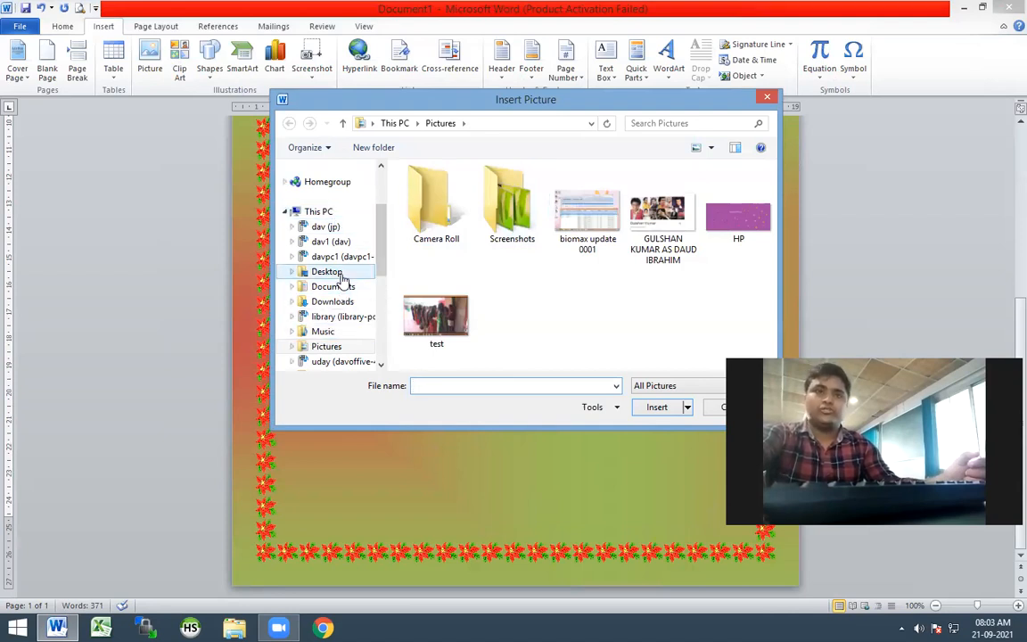
left_click(339, 303)
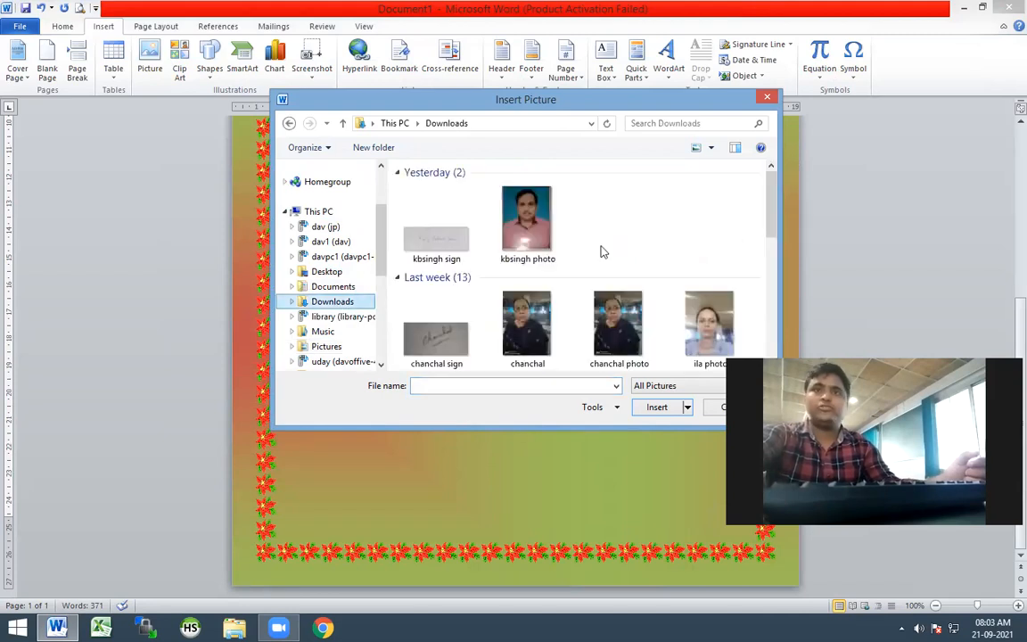
left_click(615, 239)
scroll(615, 239, "down", 10)
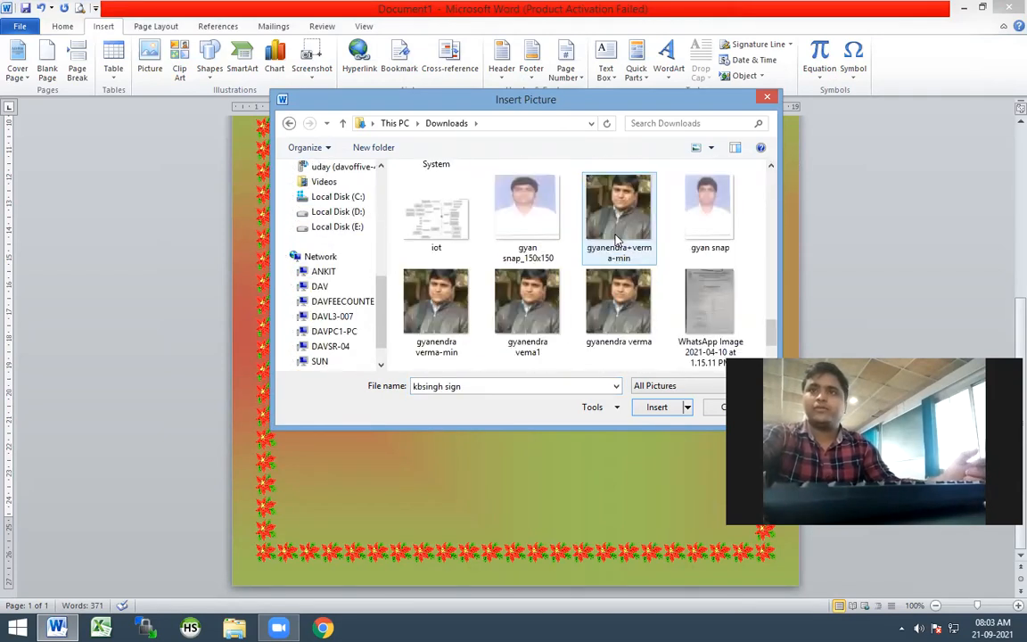
left_click(572, 214)
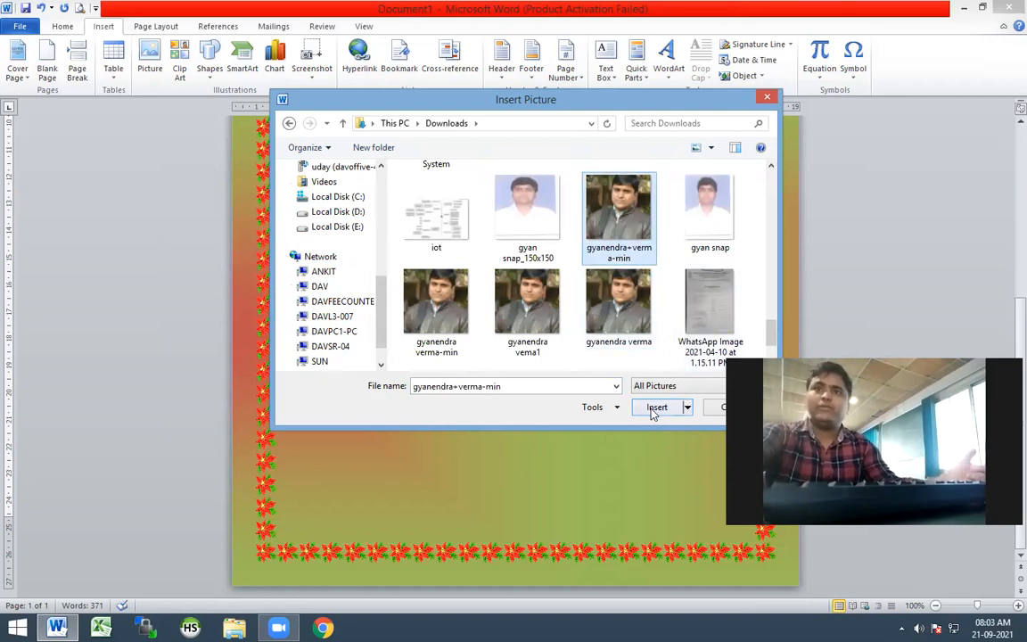
left_click(656, 409)
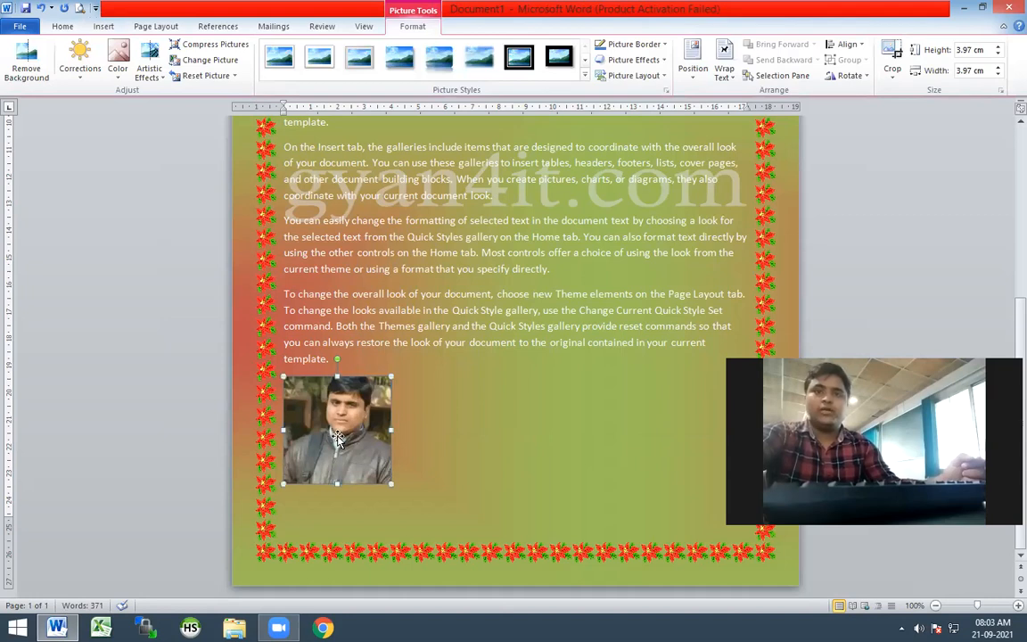
Try moving the in-line picture to the end of the "On the Insert tab" paragraph and back below the last paragraph
left_click_drag(350, 422, 428, 427)
left_click_drag(313, 425, 439, 430)
left_click_drag(354, 430, 420, 415)
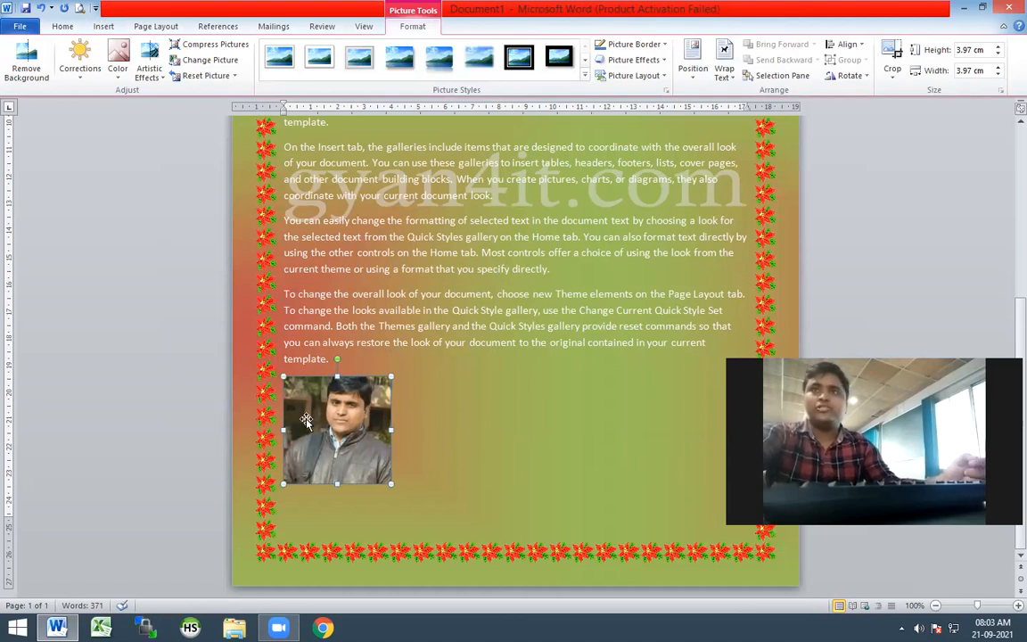
left_click(724, 64)
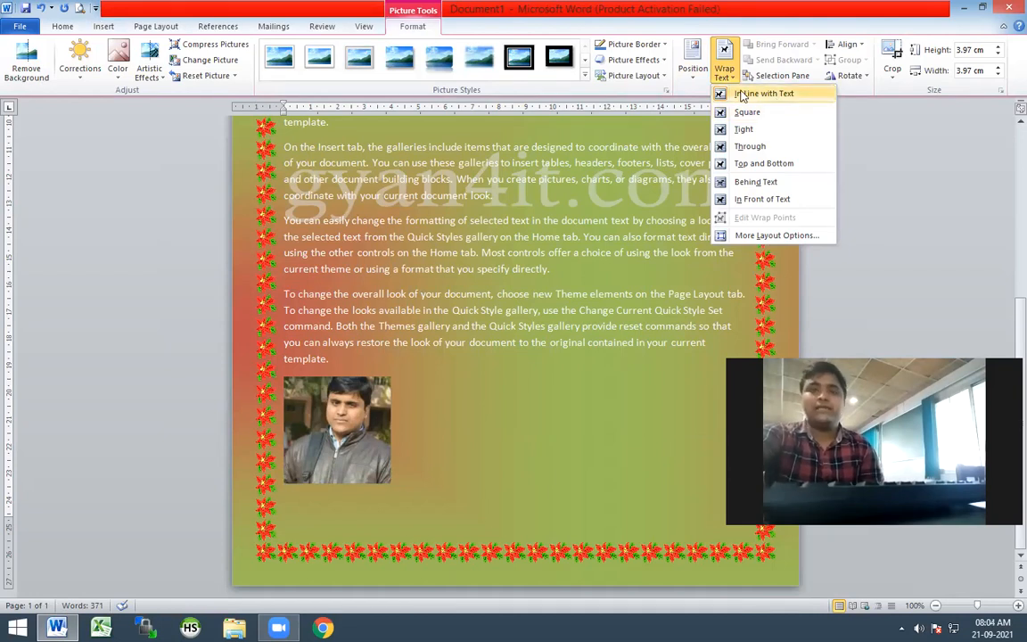
left_click(428, 374)
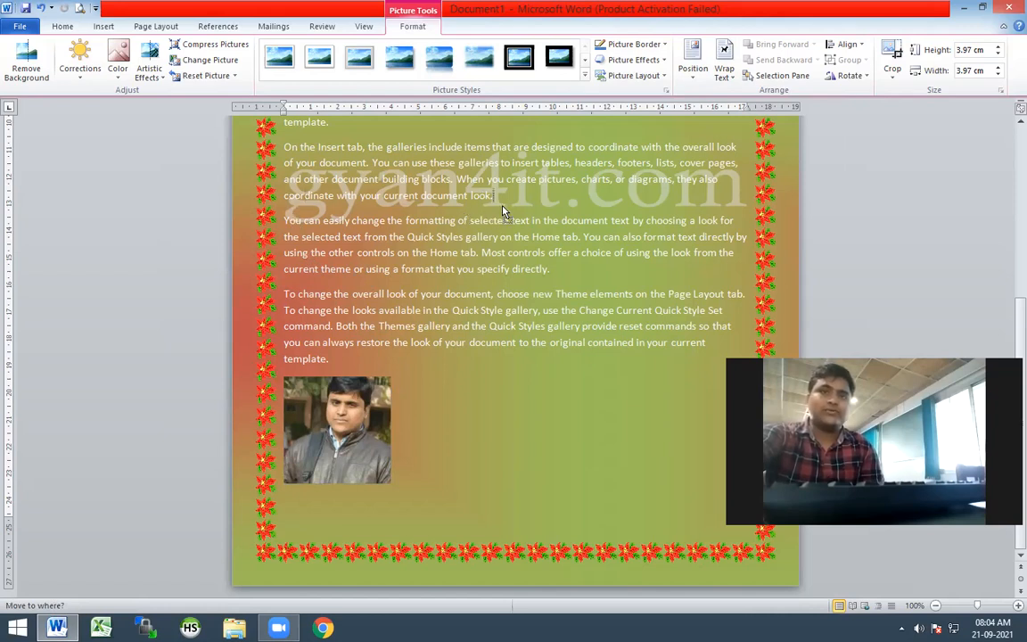
key("Return")
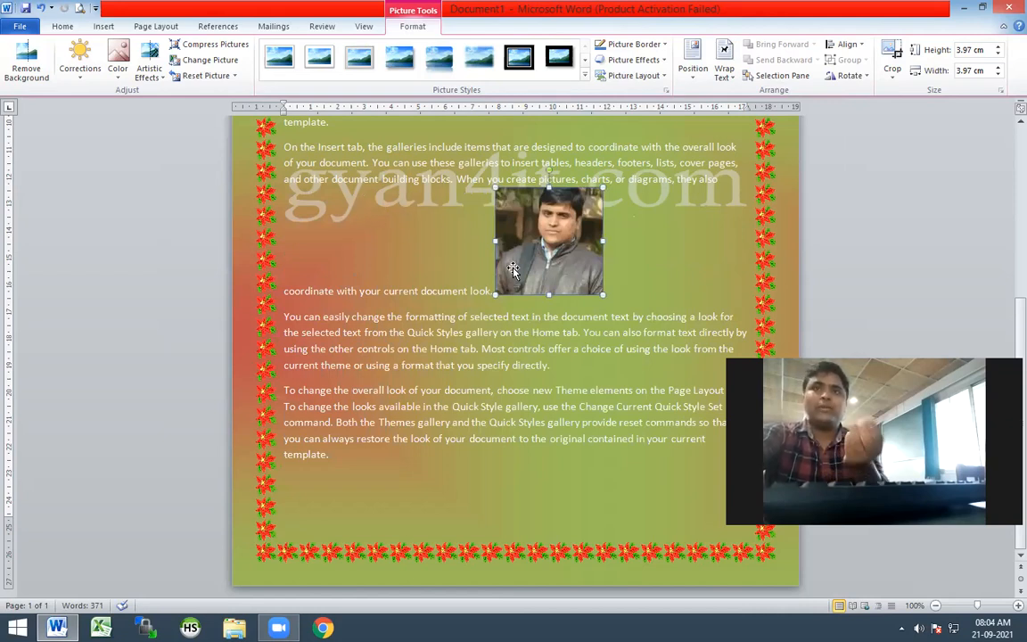
left_click_drag(547, 194, 339, 467)
left_click_drag(365, 395, 328, 482)
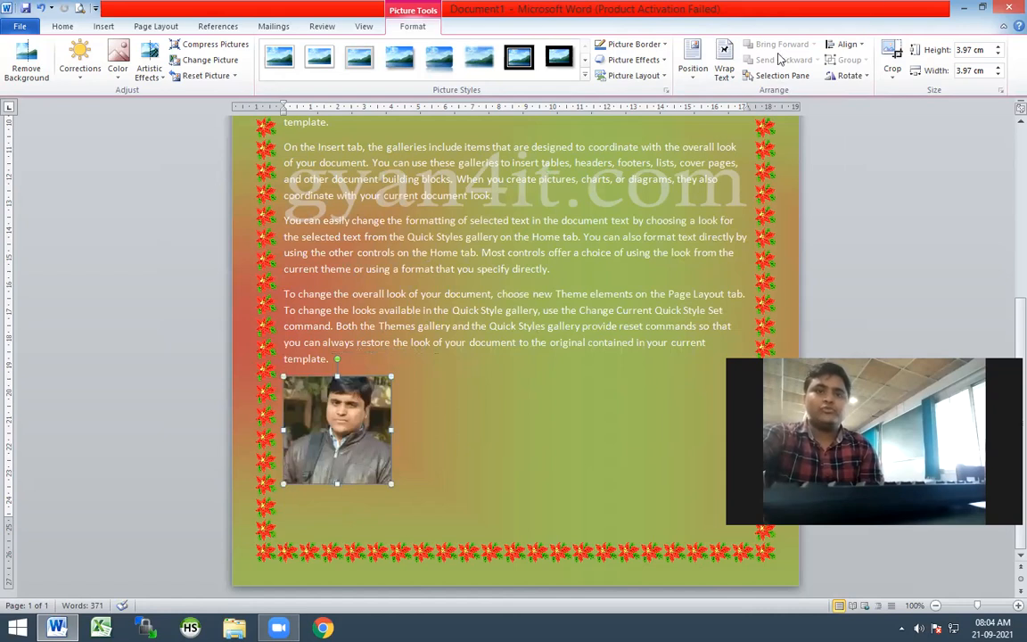
Set the picture's text wrapping to Through and move it into the right part of the "You can easily change the formatting" paragraph
left_click(733, 78)
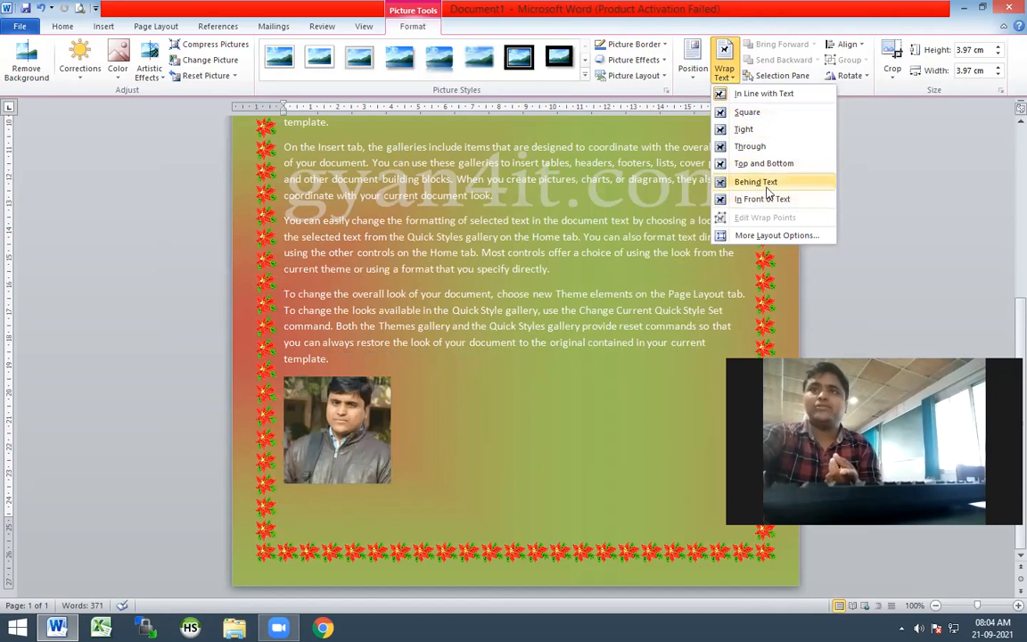
left_click(749, 148)
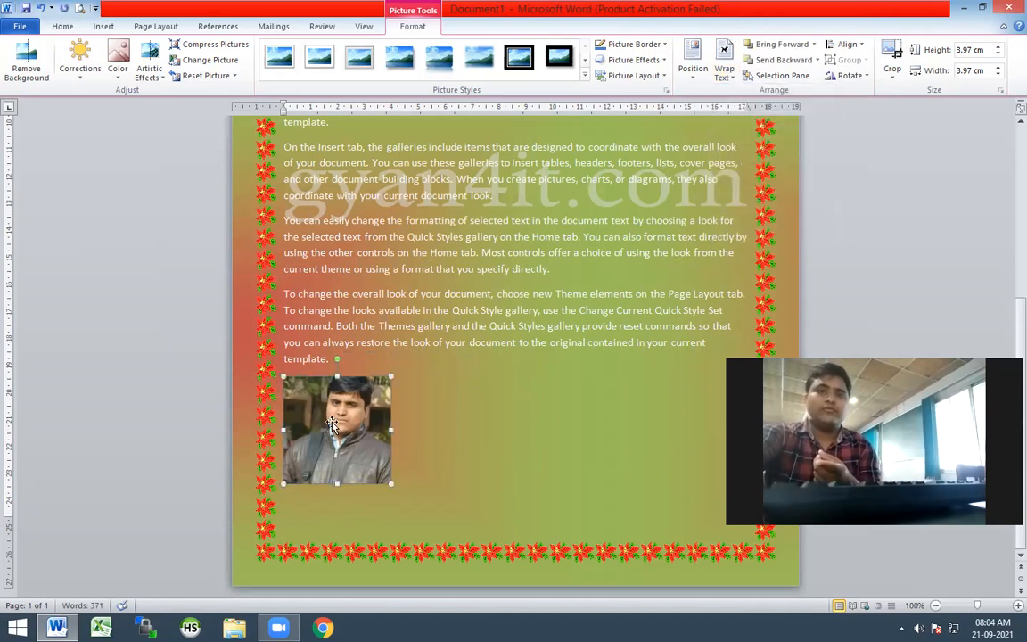
left_click_drag(358, 412, 664, 306)
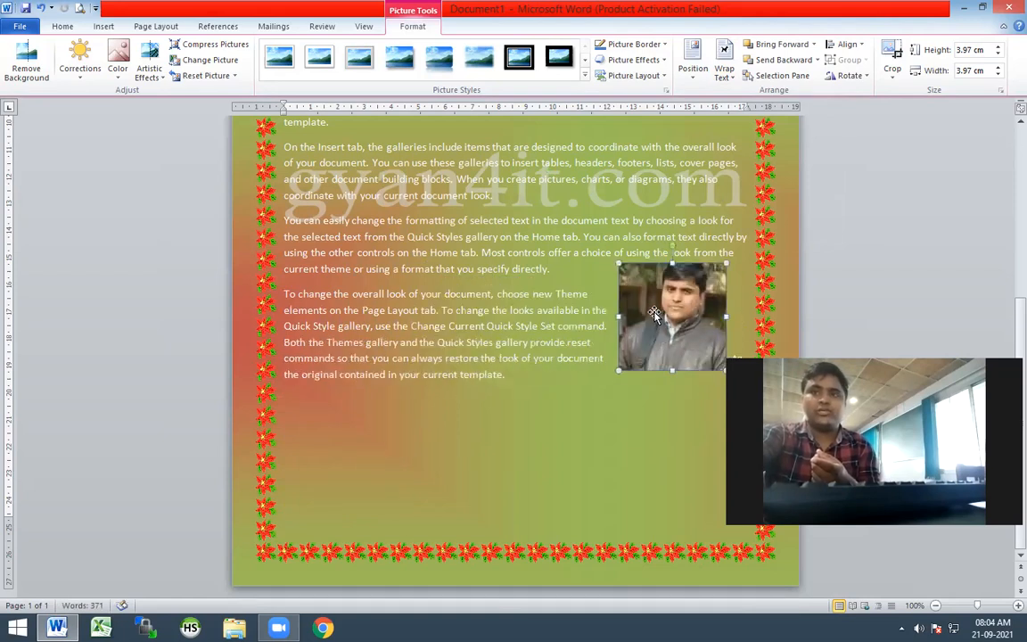
left_click(724, 71)
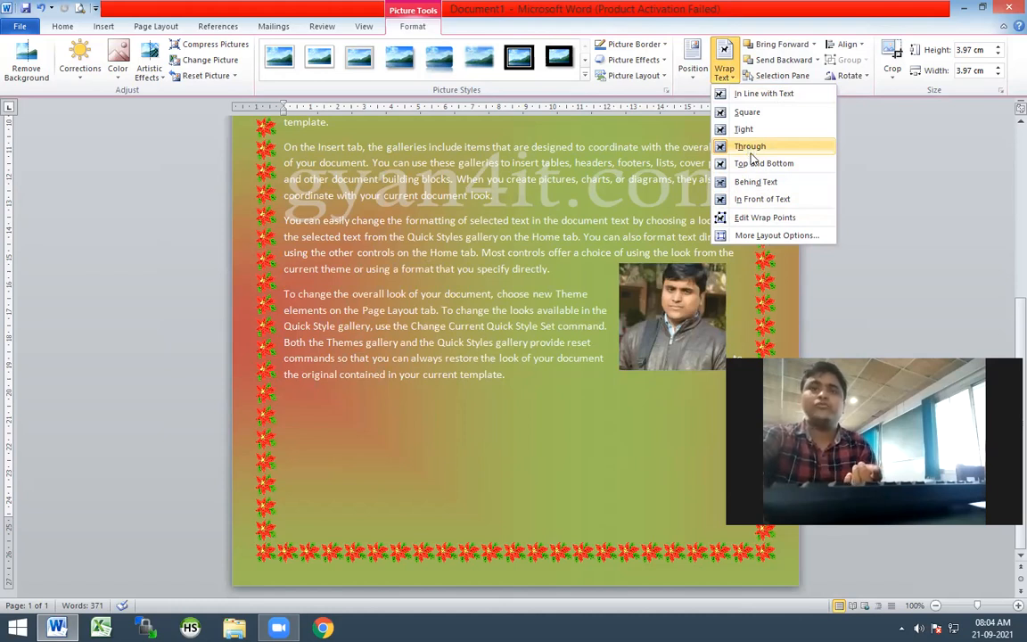
left_click(664, 323)
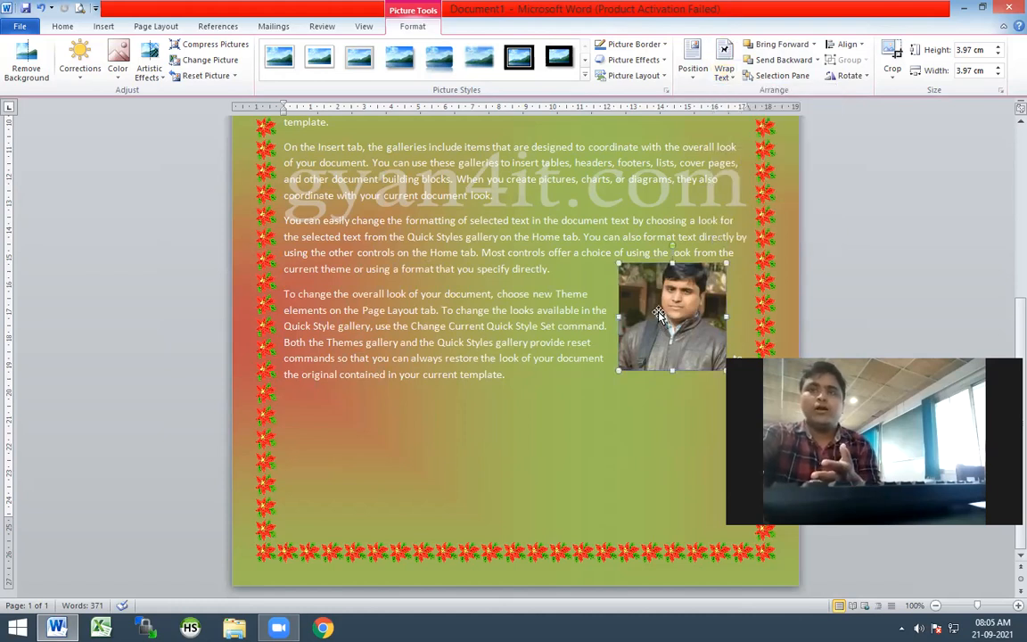
left_click_drag(660, 255, 676, 269)
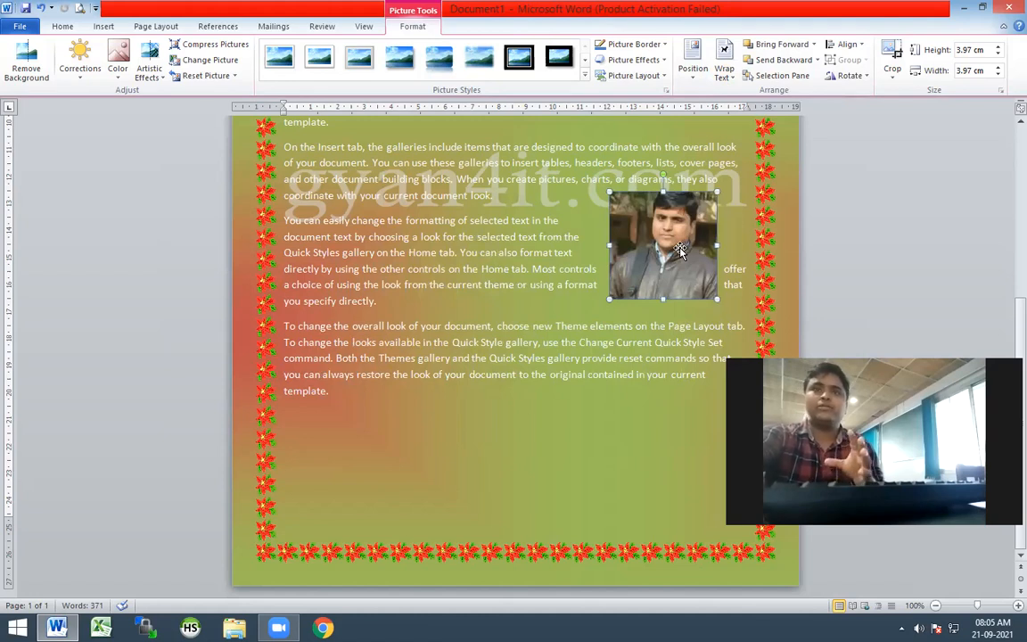
Try the Tight and Square text wrapping on the picture, shifting it slightly within the paragraph each time
left_click(724, 61)
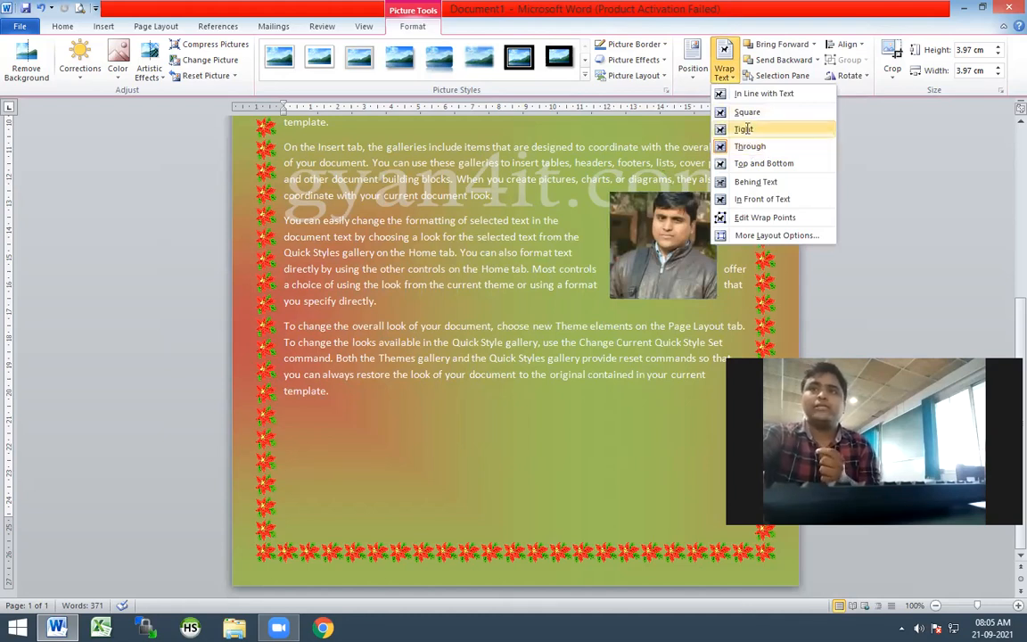
left_click(743, 129)
mouse_move(675, 239)
left_mouse_down()
mouse_move(575, 243)
mouse_move(647, 252)
mouse_move(529, 250)
mouse_move(678, 256)
mouse_move(661, 250)
left_mouse_up()
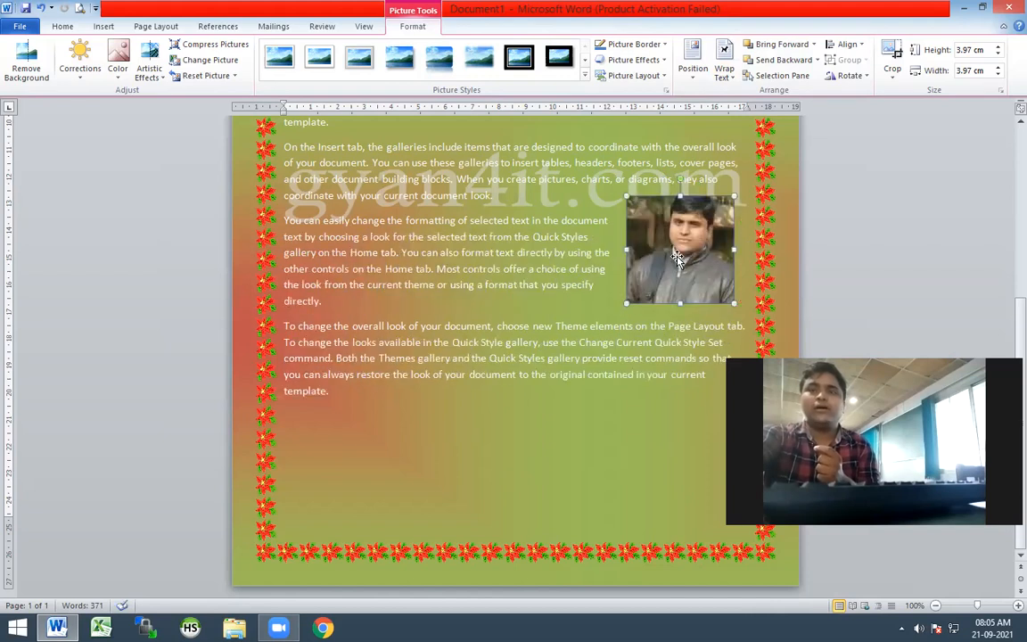
left_click(727, 80)
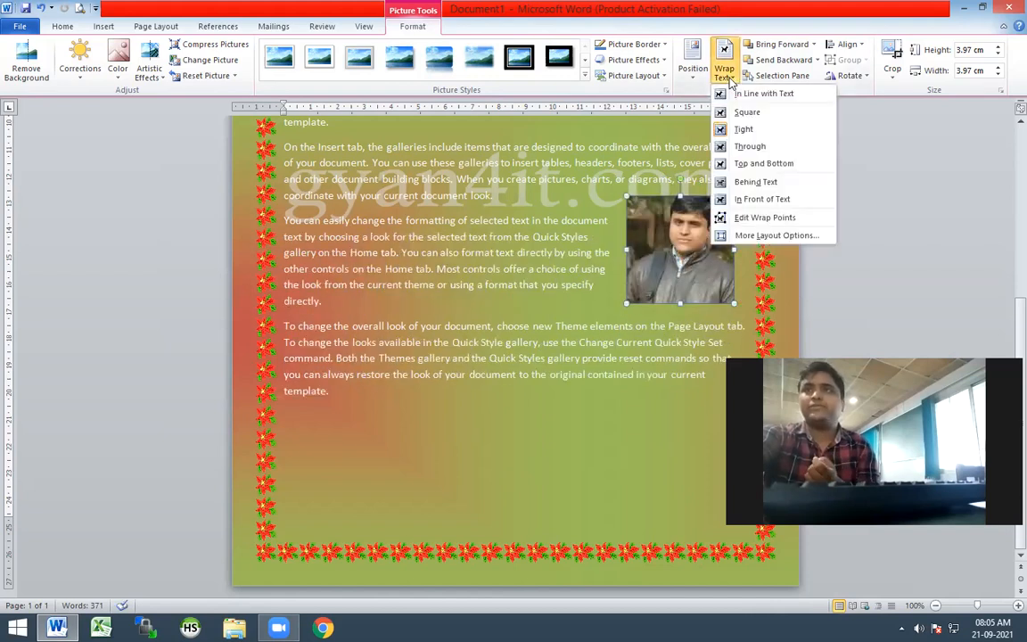
left_click(737, 116)
mouse_move(679, 231)
left_mouse_down()
mouse_move(648, 229)
mouse_move(693, 241)
left_mouse_up()
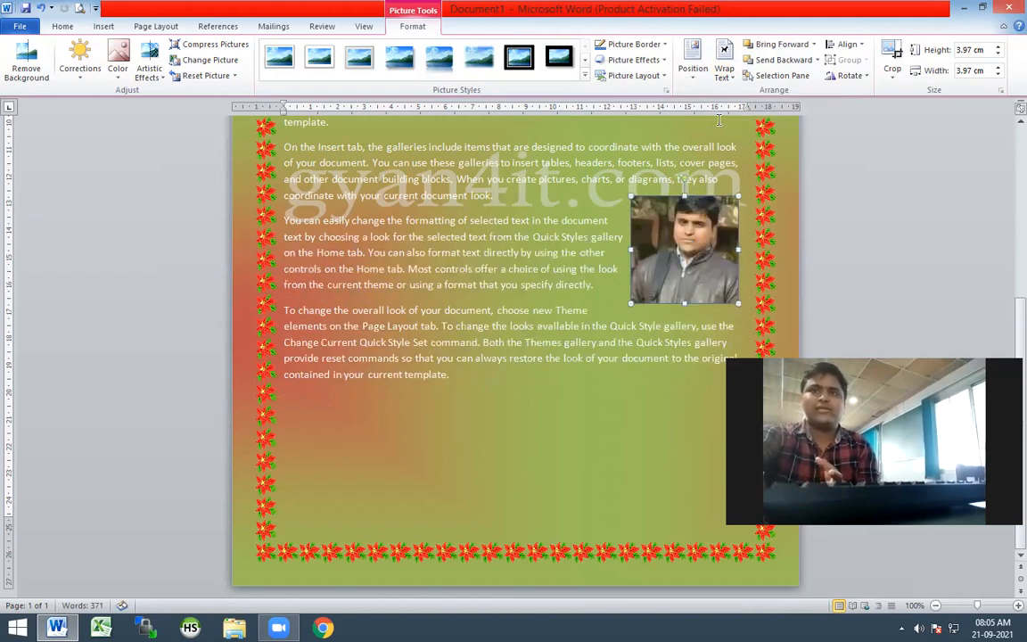
Compare In Line with Text against Through wrapping, ending with Through and the picture at the right end of the paragraph's lines
left_click(724, 69)
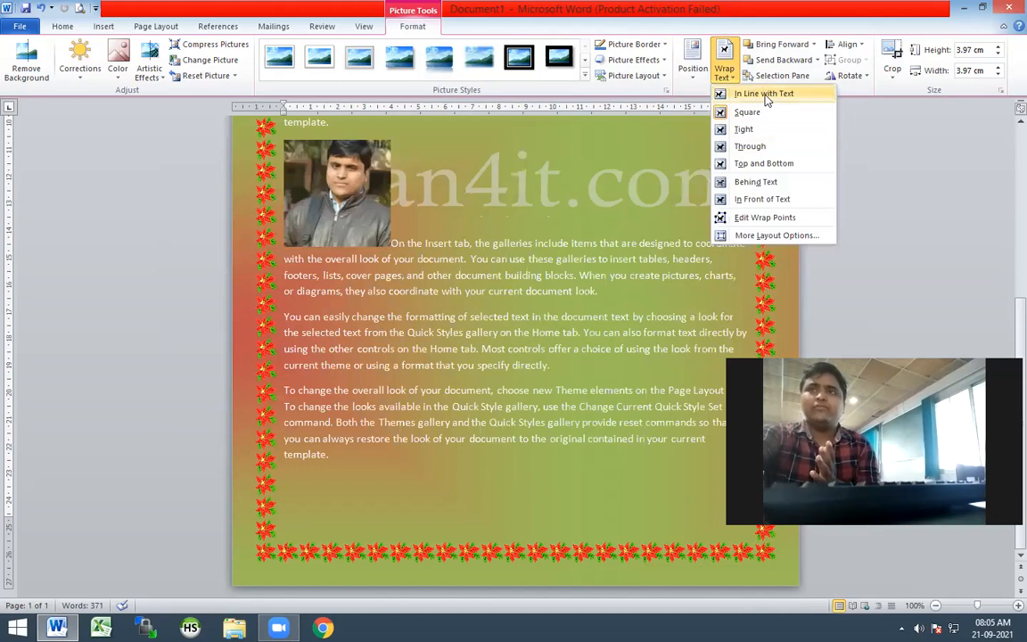
left_click(764, 95)
left_click_drag(345, 195, 494, 269)
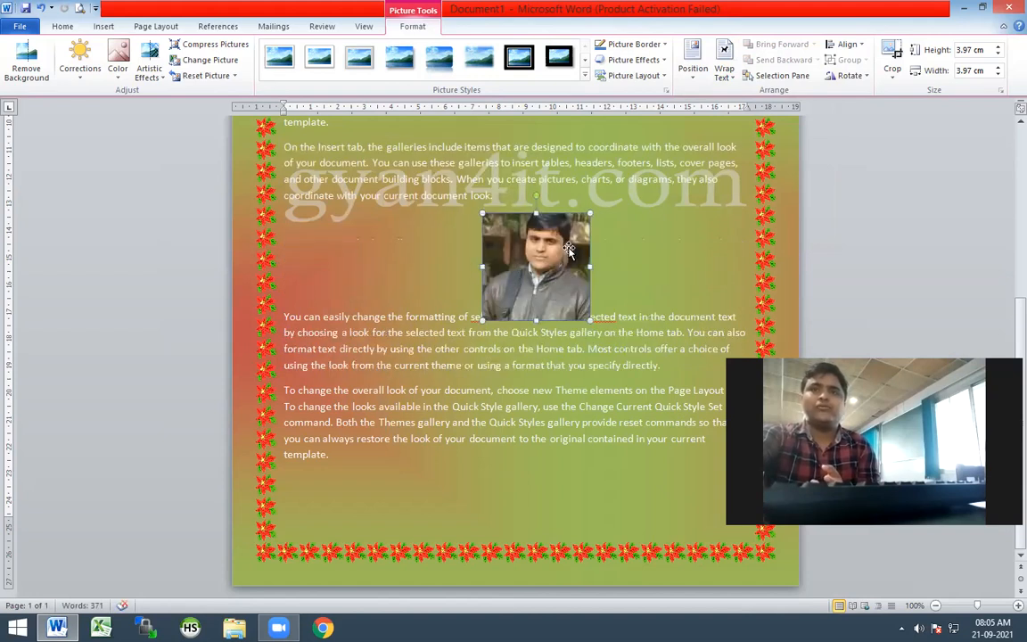
left_click(737, 83)
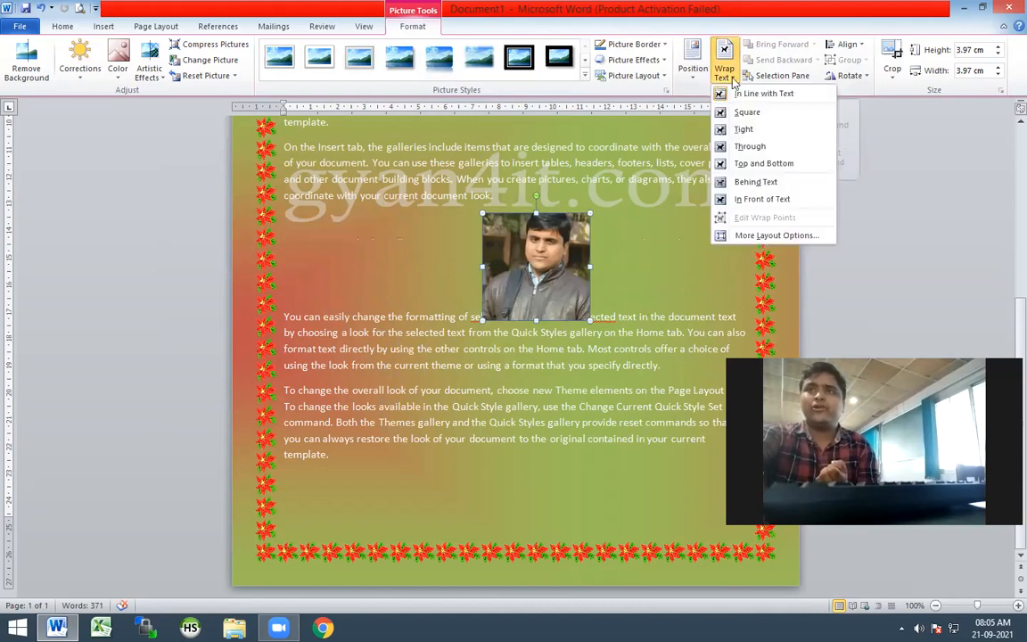
left_click(750, 146)
left_click_drag(542, 261, 692, 241)
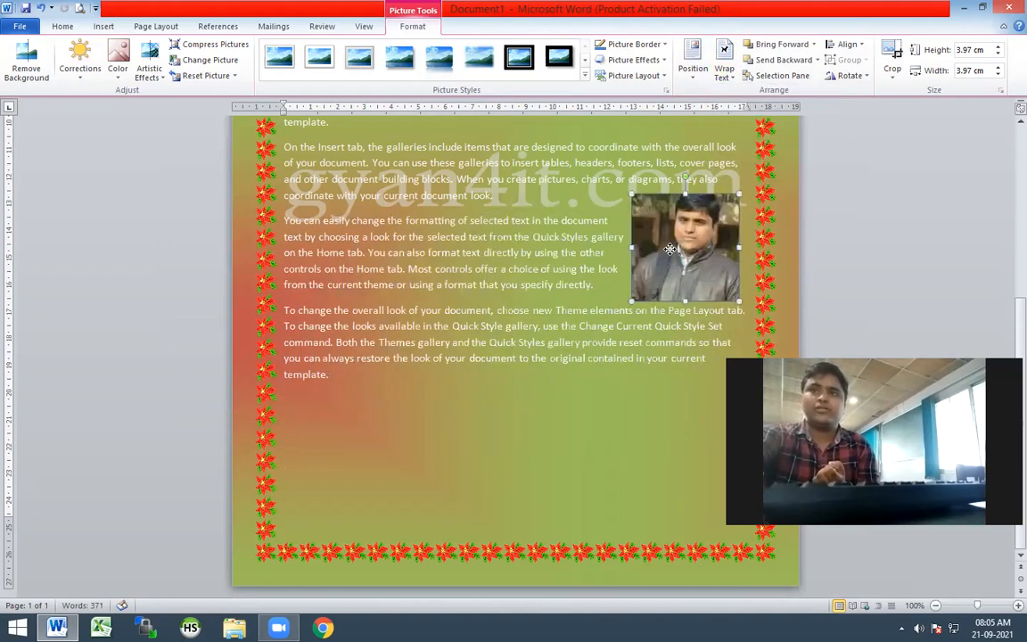
View the preset picture positions and move the picture to the empty area below the last paragraph
left_click(694, 72)
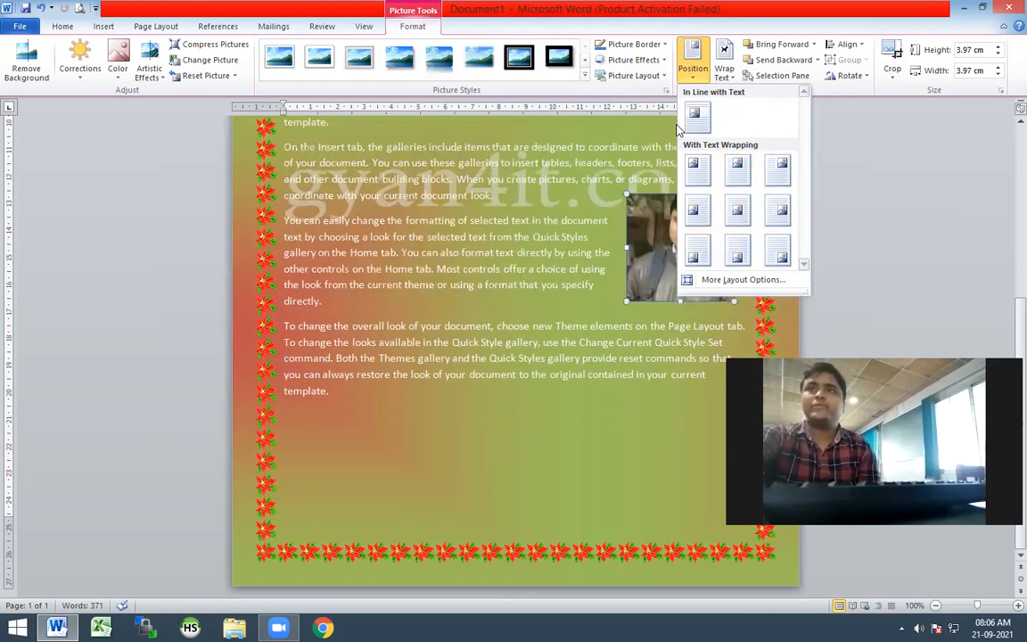
left_click(586, 125)
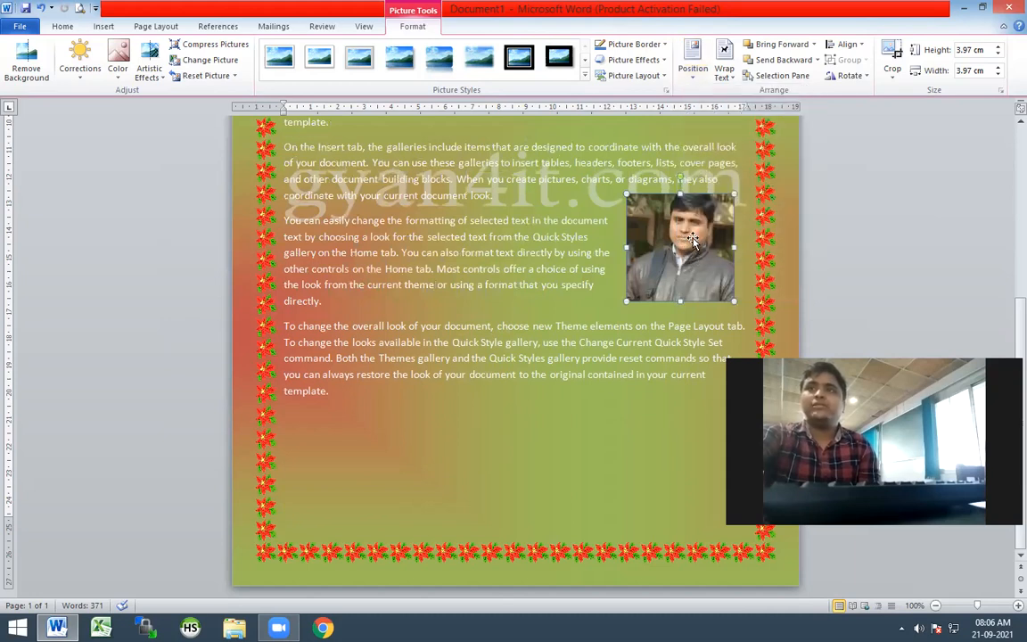
left_click_drag(691, 239, 364, 443)
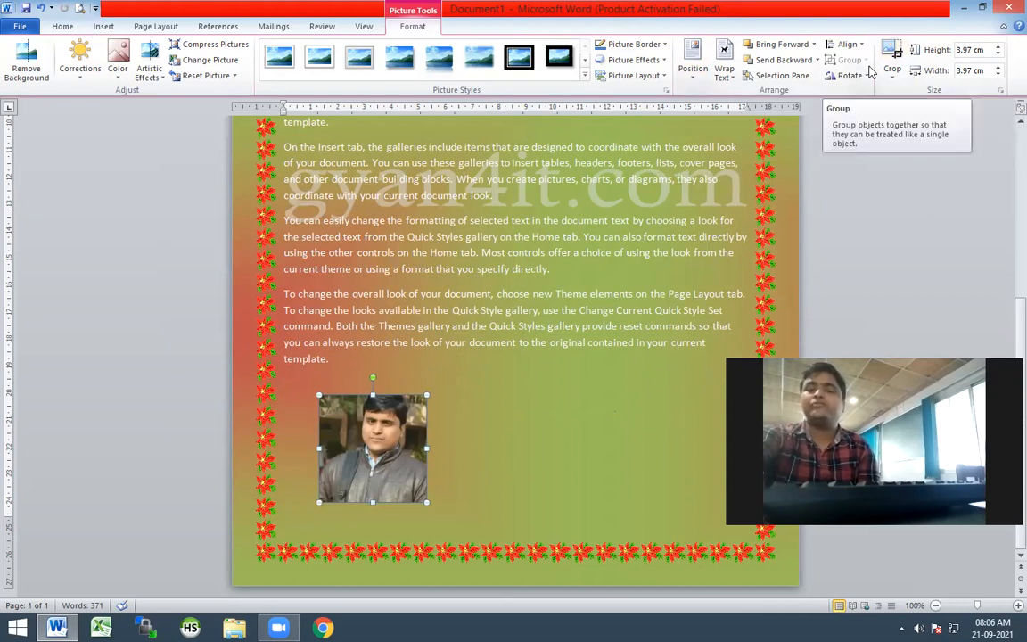
Crop the picture from its lower-left corner to about 3.39 cm wide and 2.86 cm high
left_click(899, 54)
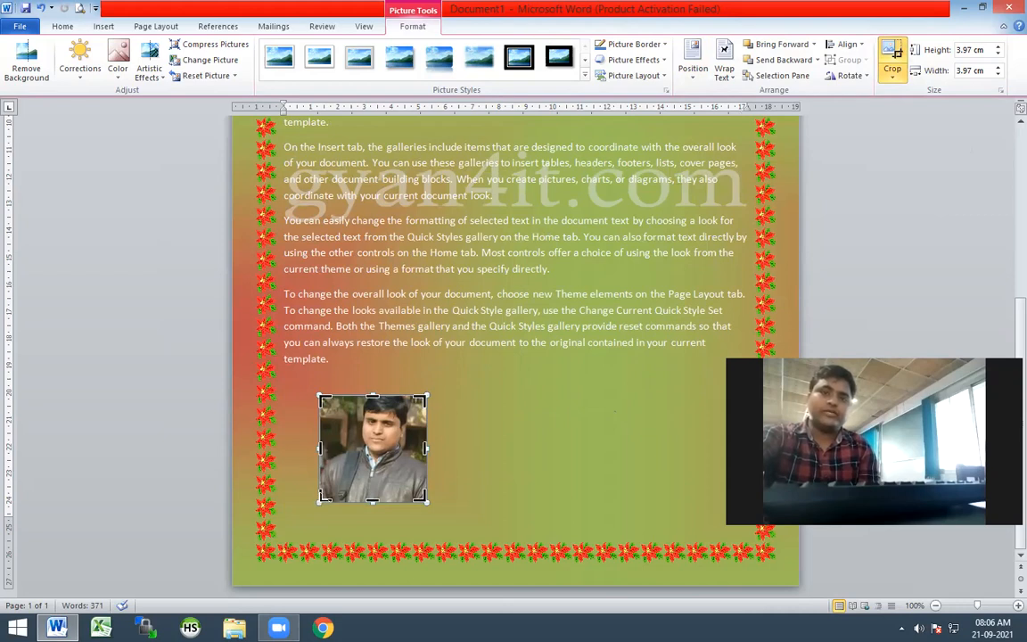
left_click_drag(321, 500, 335, 470)
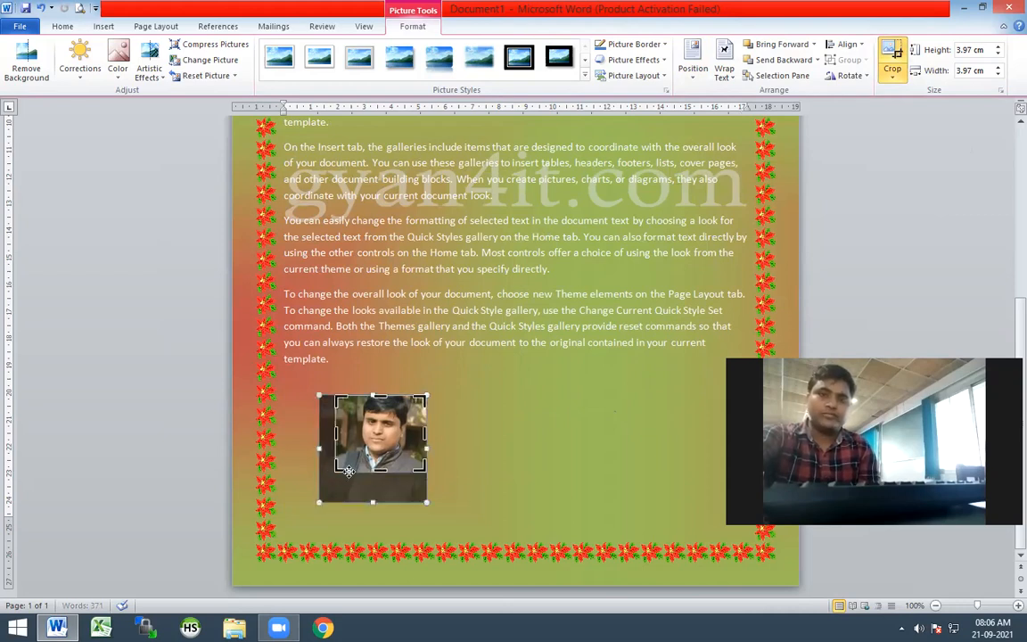
left_click(522, 444)
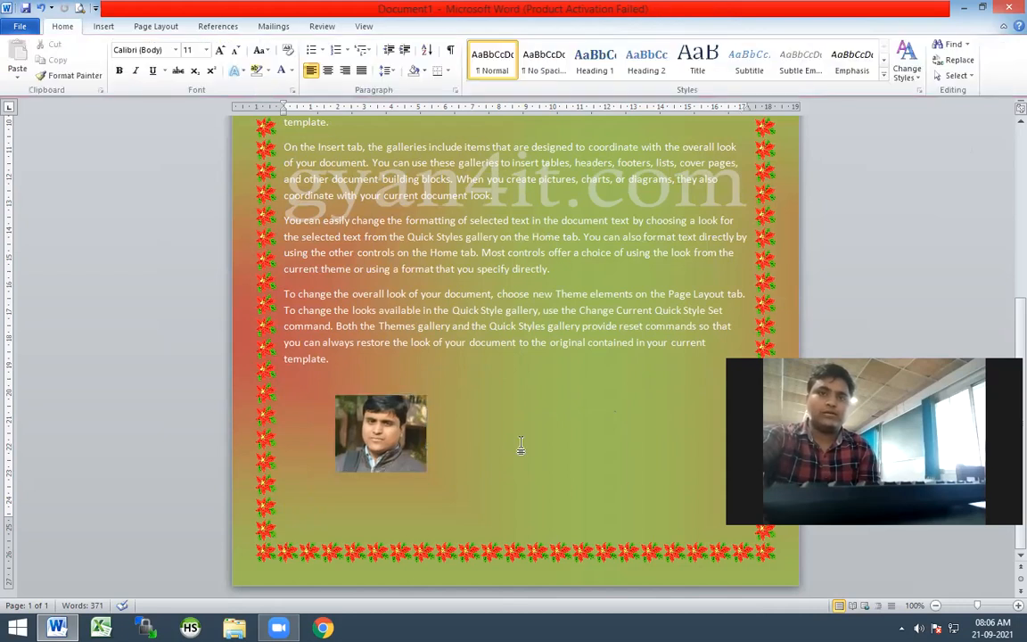
View the rotation options, try rotating the cropped picture freely, and return to the start of the document
left_click(384, 414)
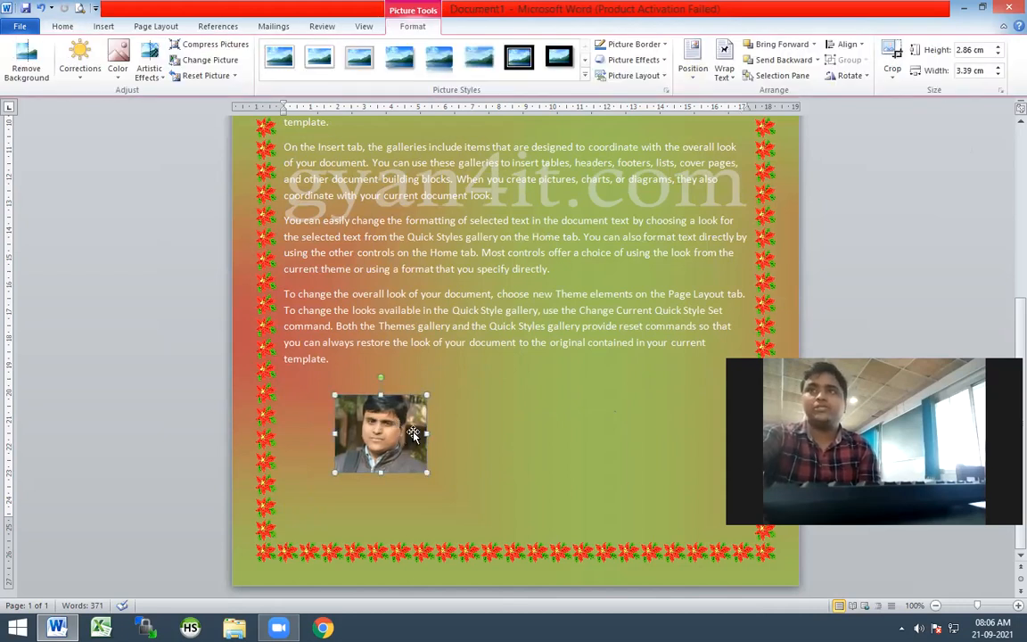
left_click(862, 78)
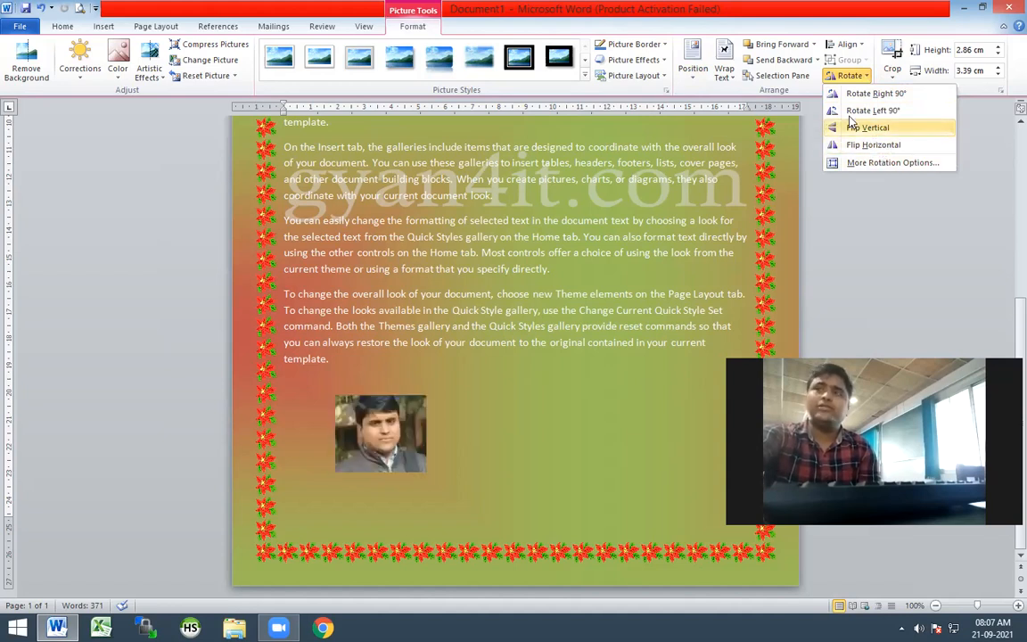
left_click(479, 421)
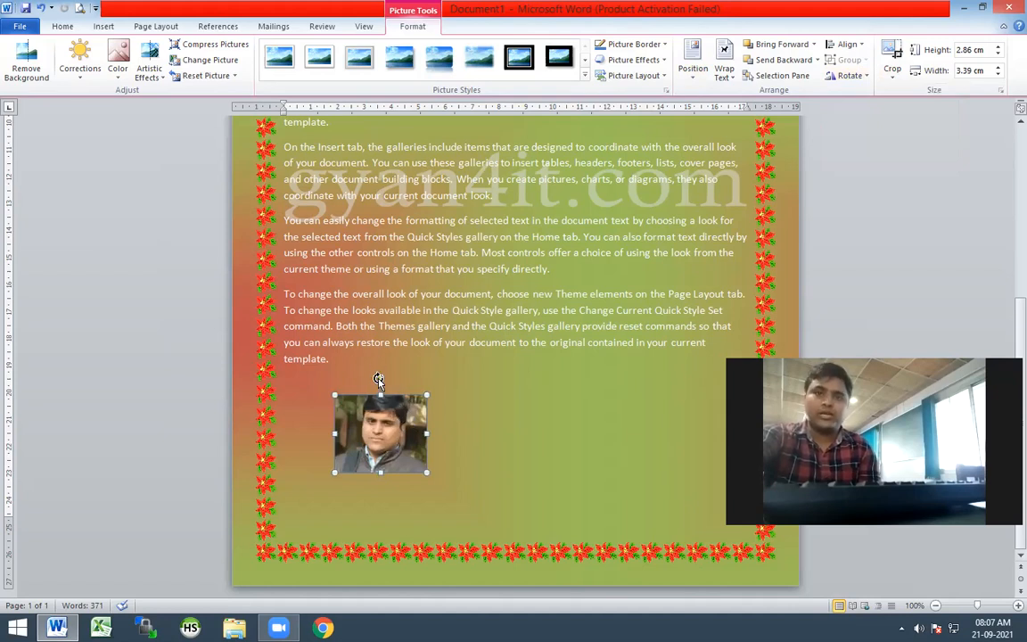
mouse_move(378, 379)
left_mouse_down()
mouse_move(390, 373)
mouse_move(361, 383)
mouse_move(419, 390)
mouse_move(389, 360)
mouse_move(257, 438)
mouse_move(356, 373)
mouse_move(381, 371)
left_mouse_up()
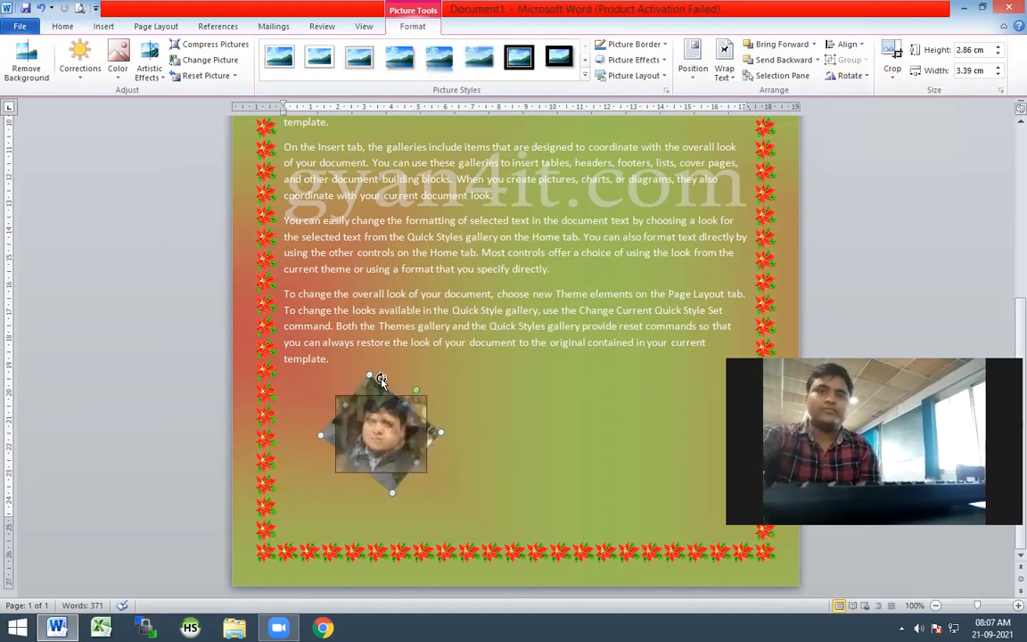
left_click(495, 410)
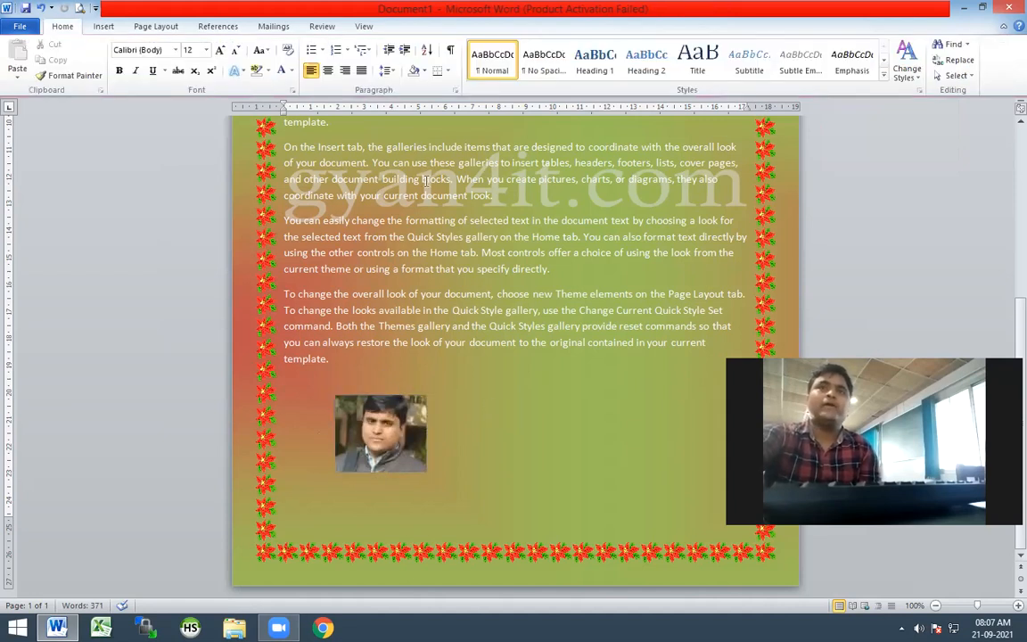
scroll(410, 199, "up", 2)
scroll(411, 201, "up", 3)
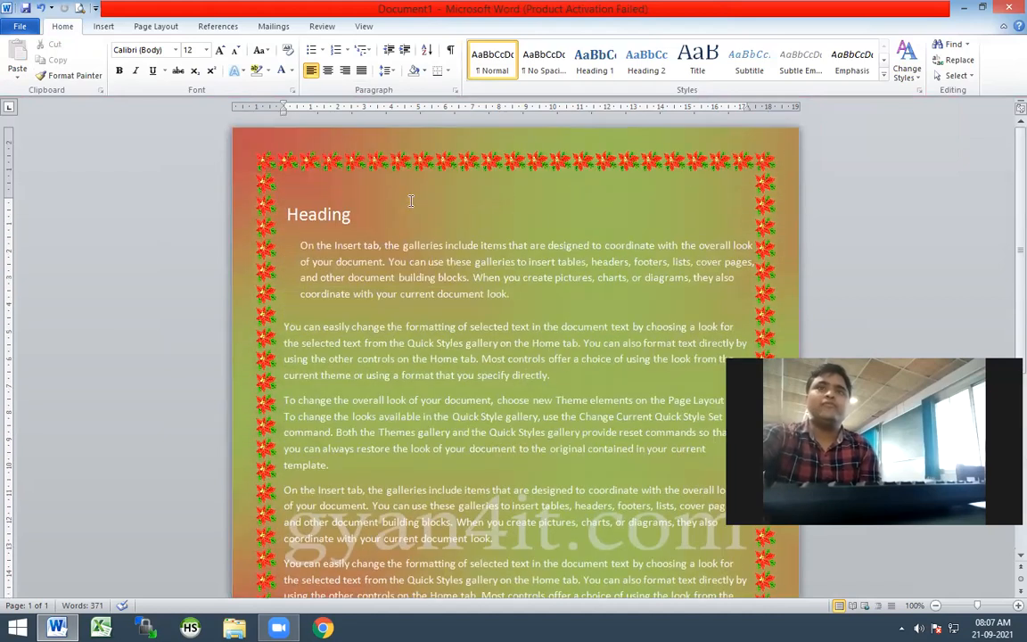